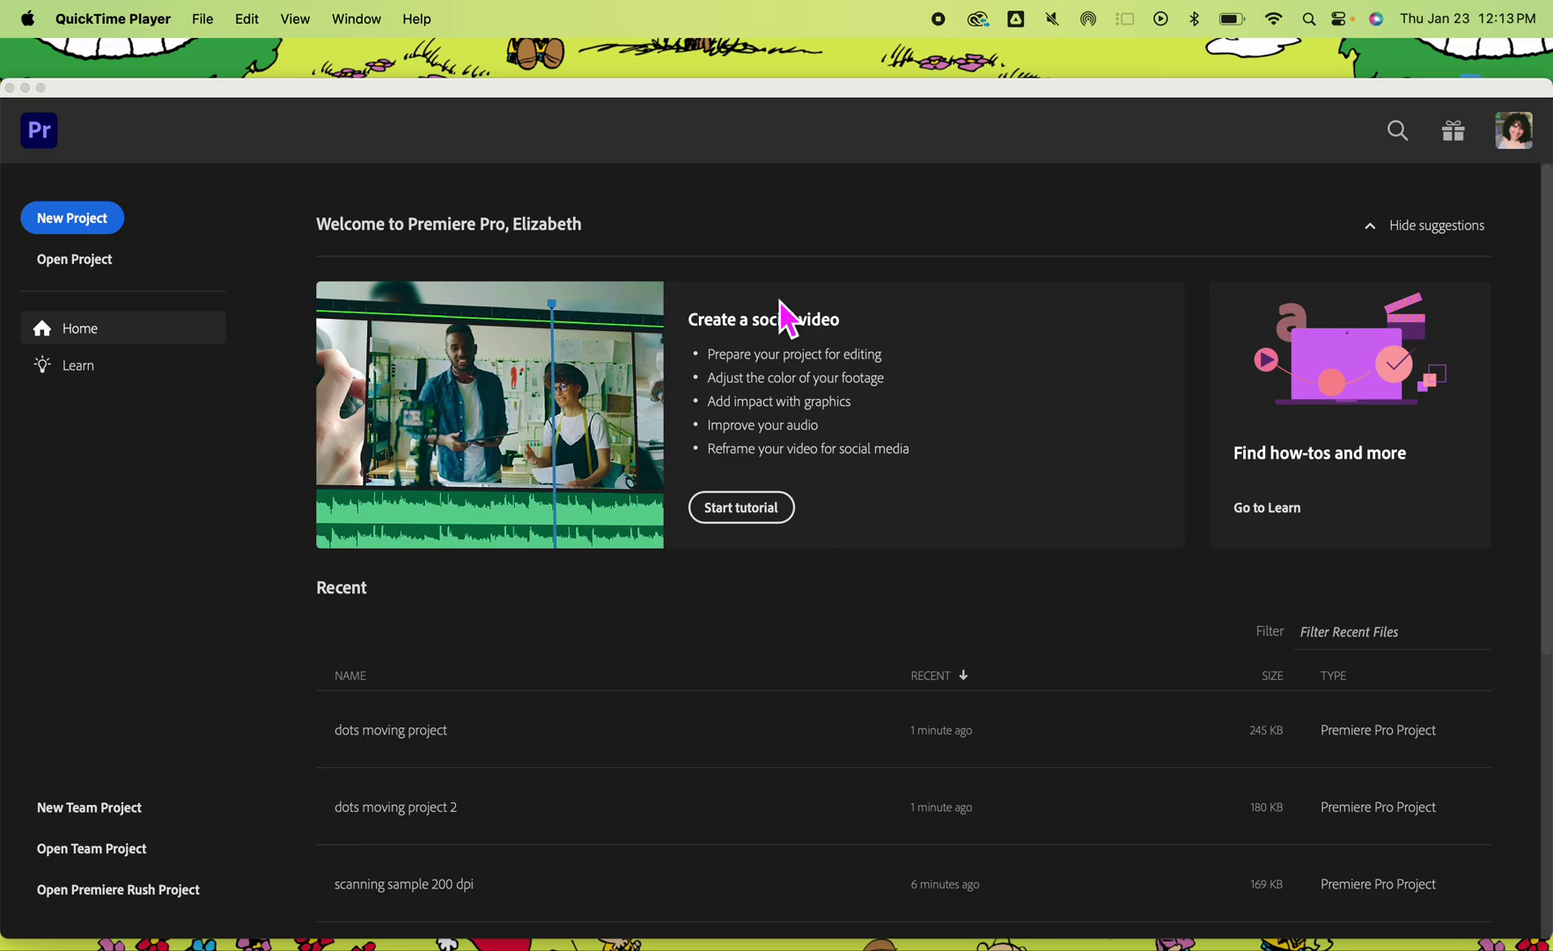
- Create a new project named "Scanning test 1" in the "anim practice 2025/basic principles" folder
{"action": "left_click_drag", "start_coordinate": [635, 104], "coordinate": [635, 62]}
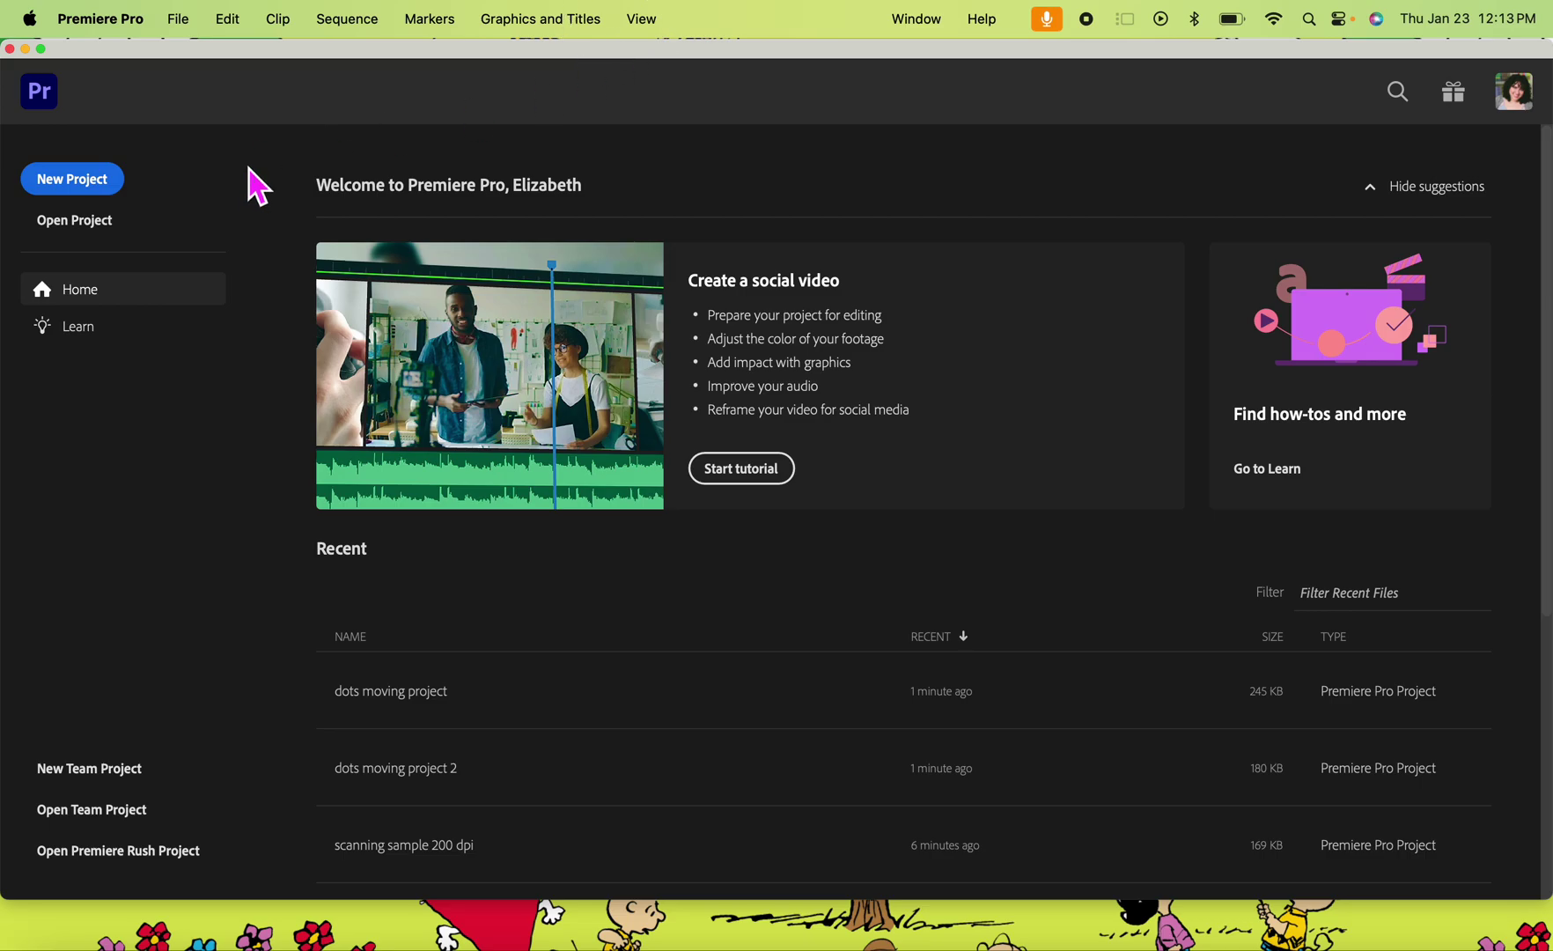
{"action": "left_click", "coordinate": [95, 189]}
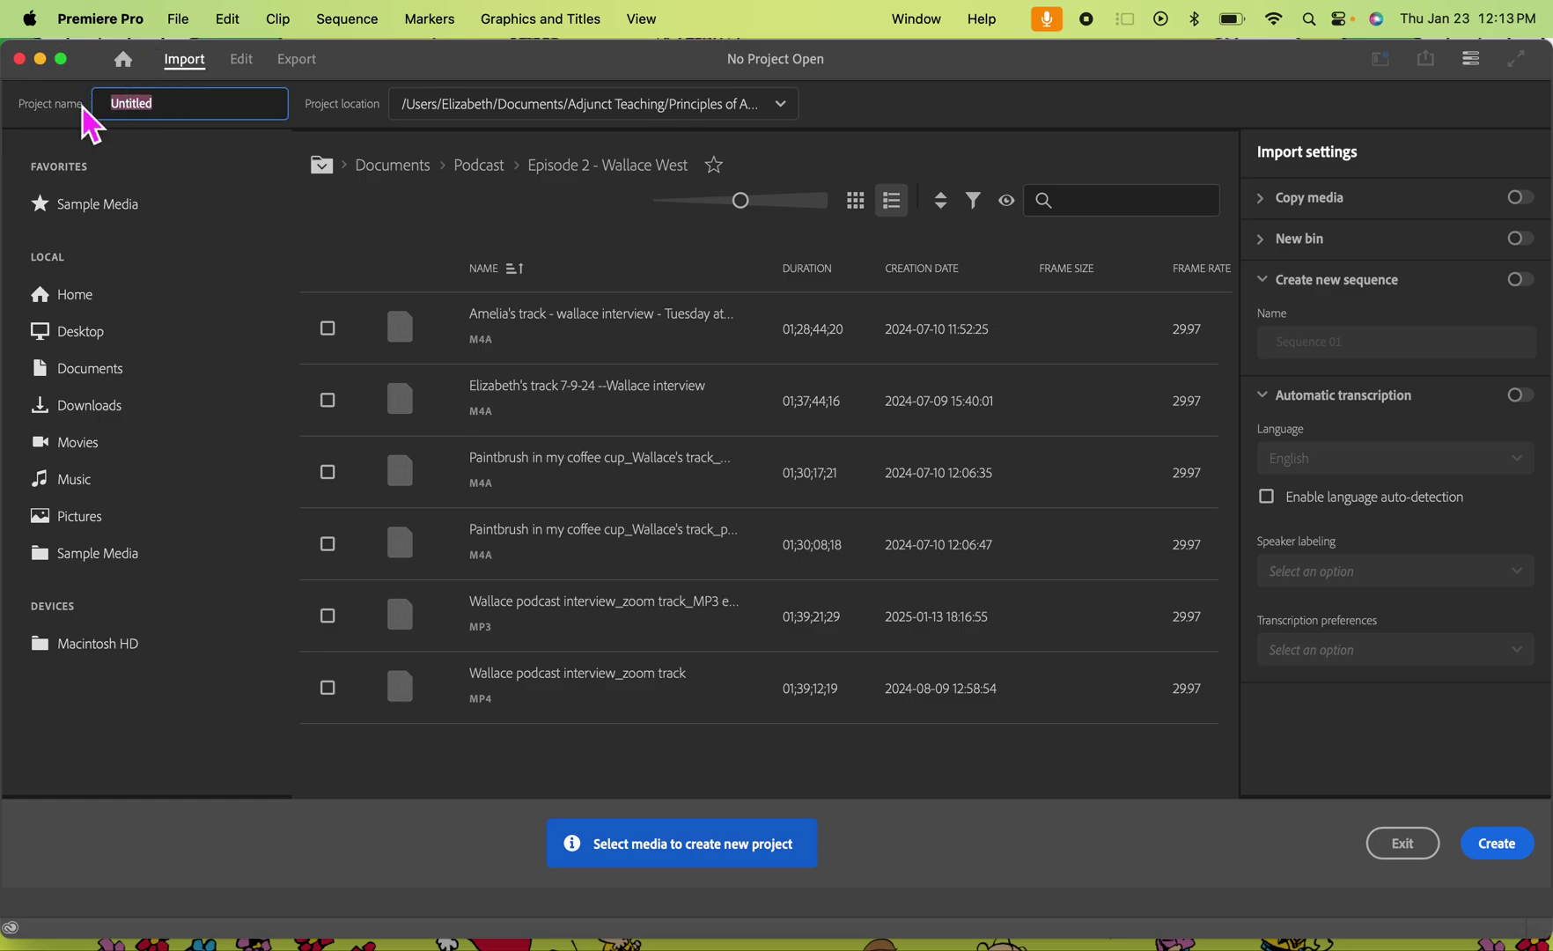
{"action": "type", "text": "Scanning test 1"}
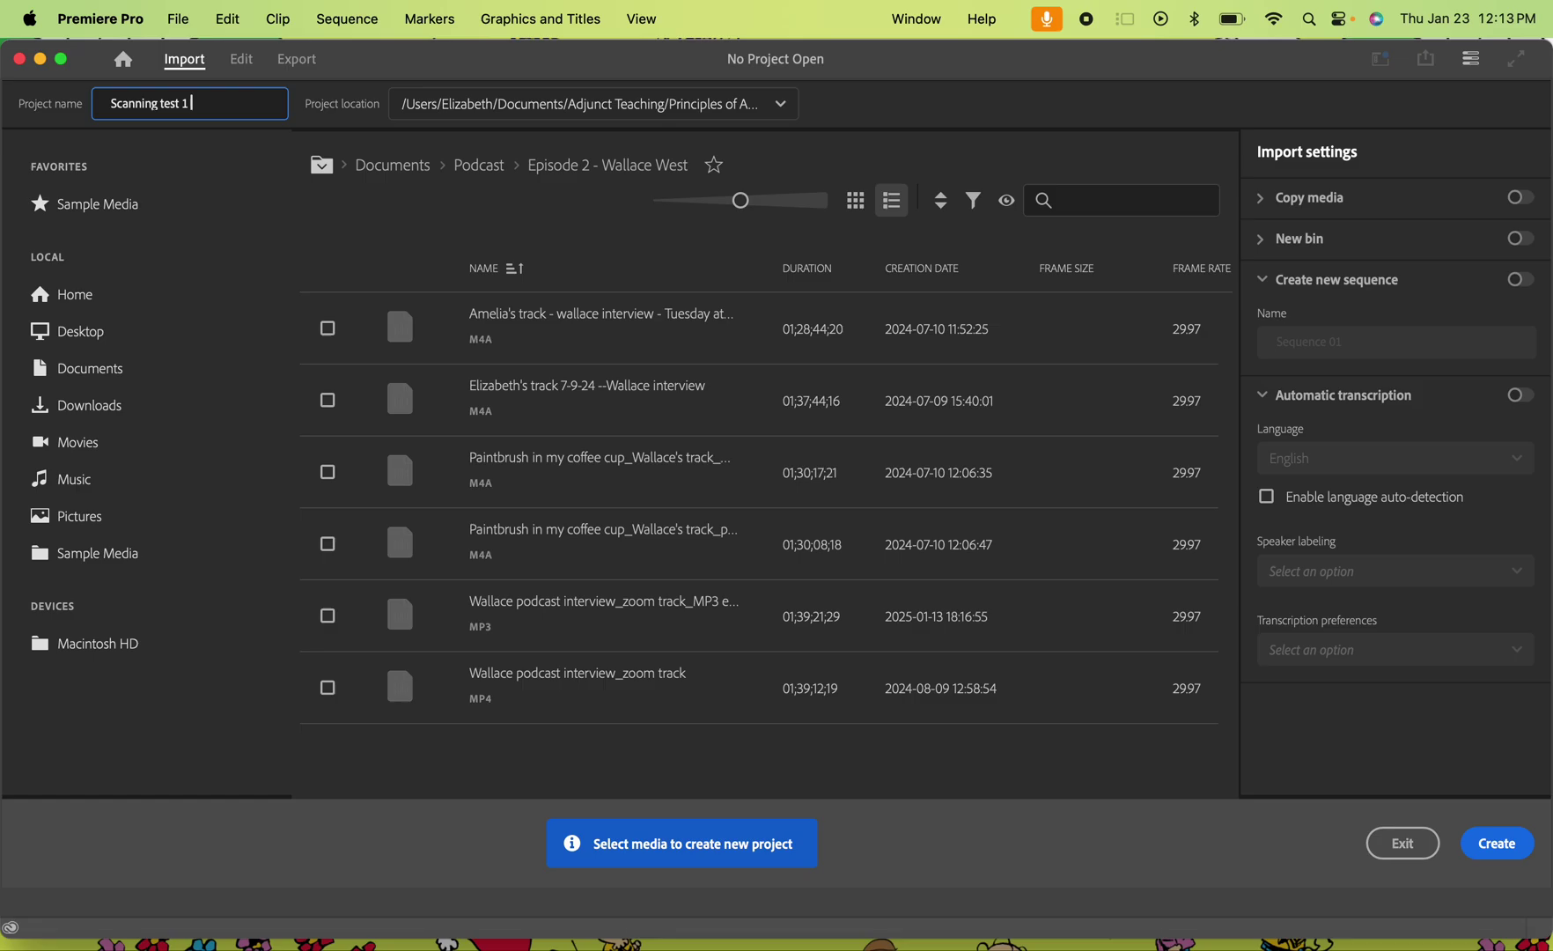
{"action": "key", "text": "Tab"}
{"action": "left_click", "coordinate": [463, 110]}
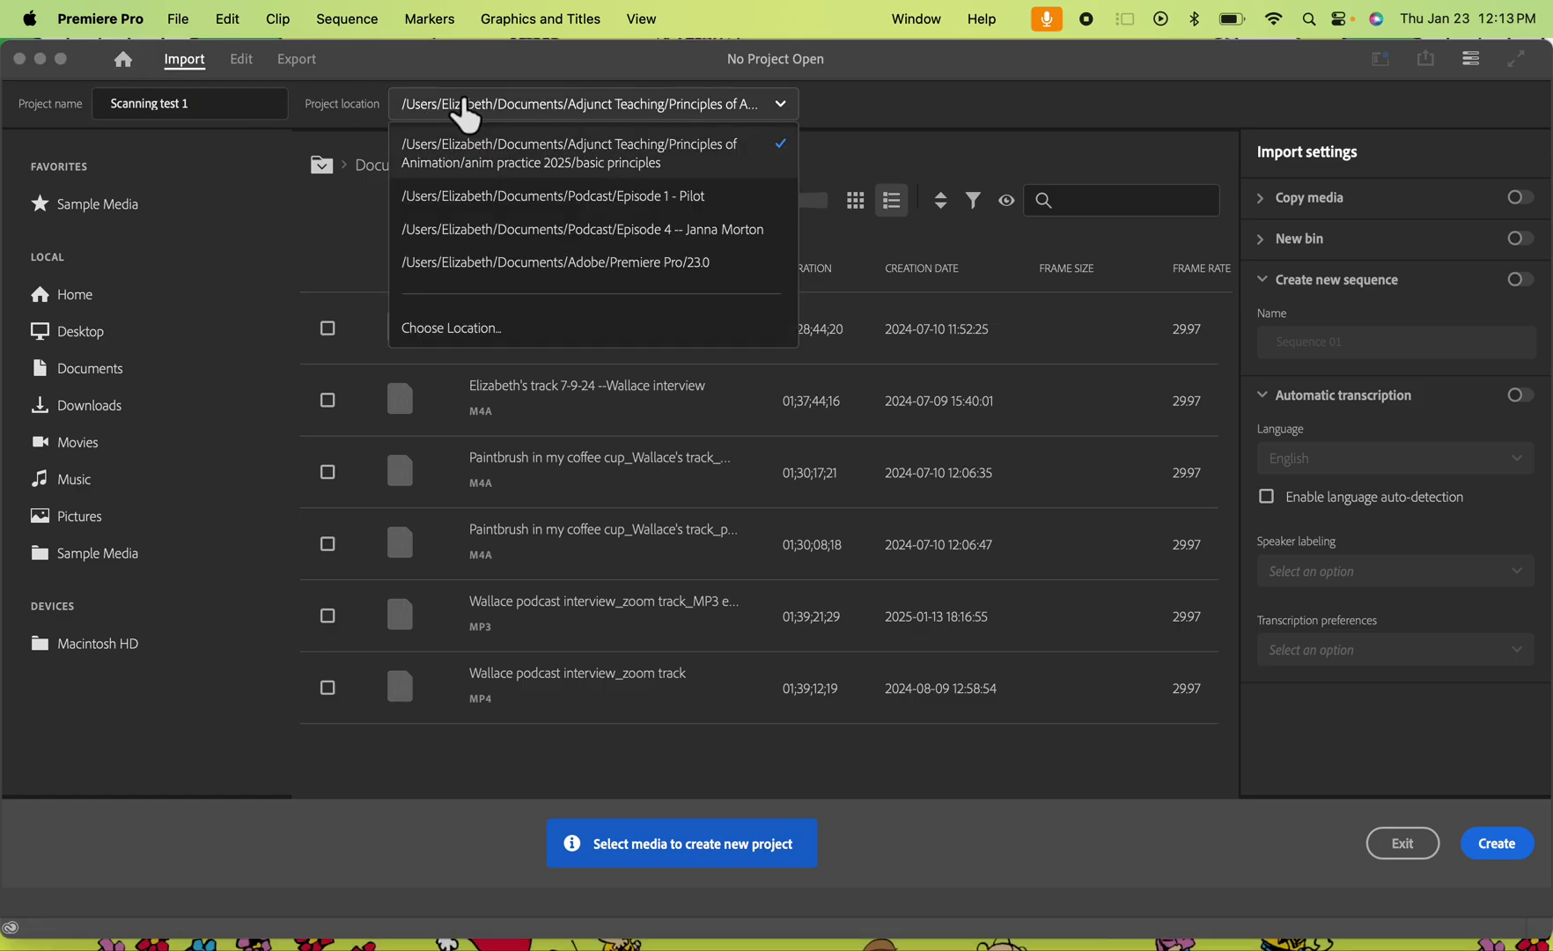
{"action": "left_click", "coordinate": [490, 167]}
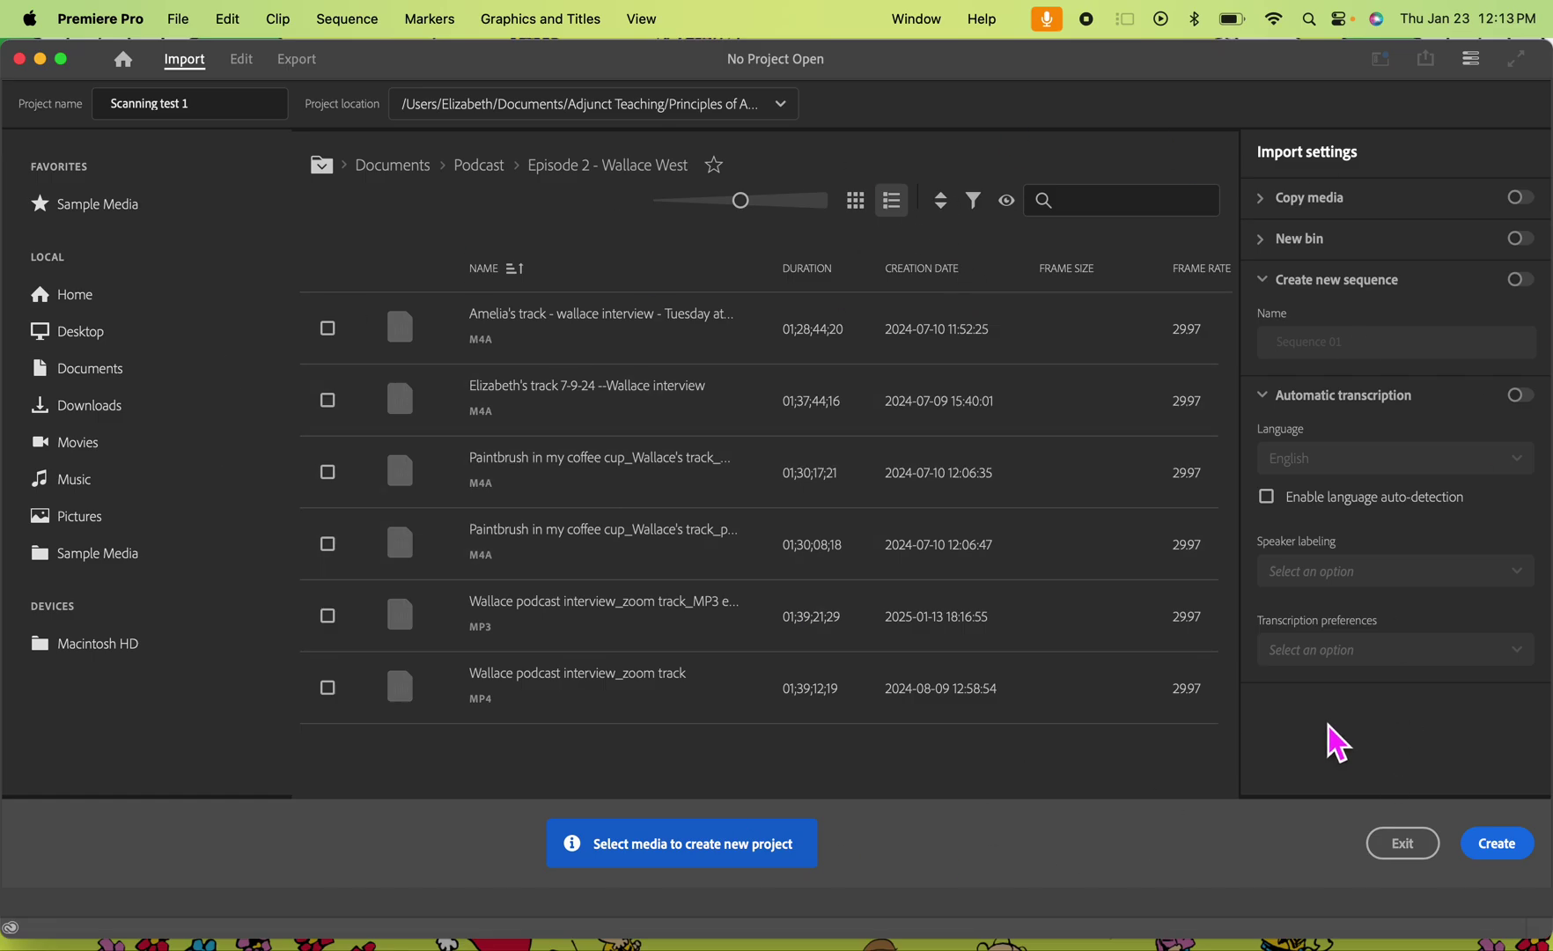
{"action": "left_click", "coordinate": [1495, 854]}
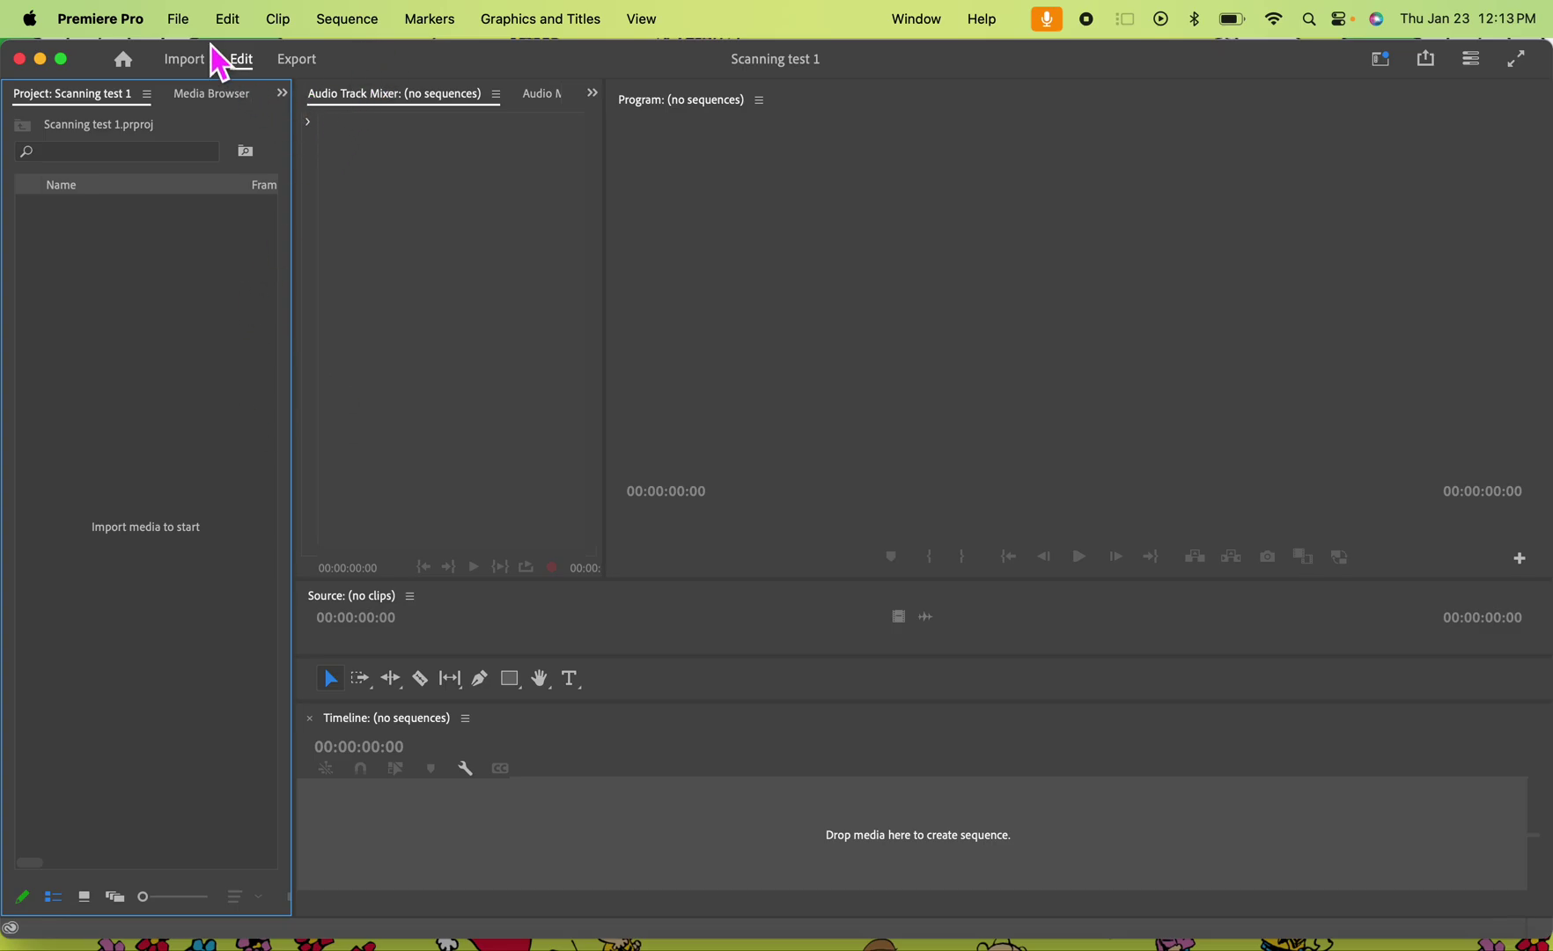
- Import the seven scans img0024.jpg through img0030.jpg from the "200 dpi scans" folder into the project
{"action": "left_click", "coordinate": [189, 26]}
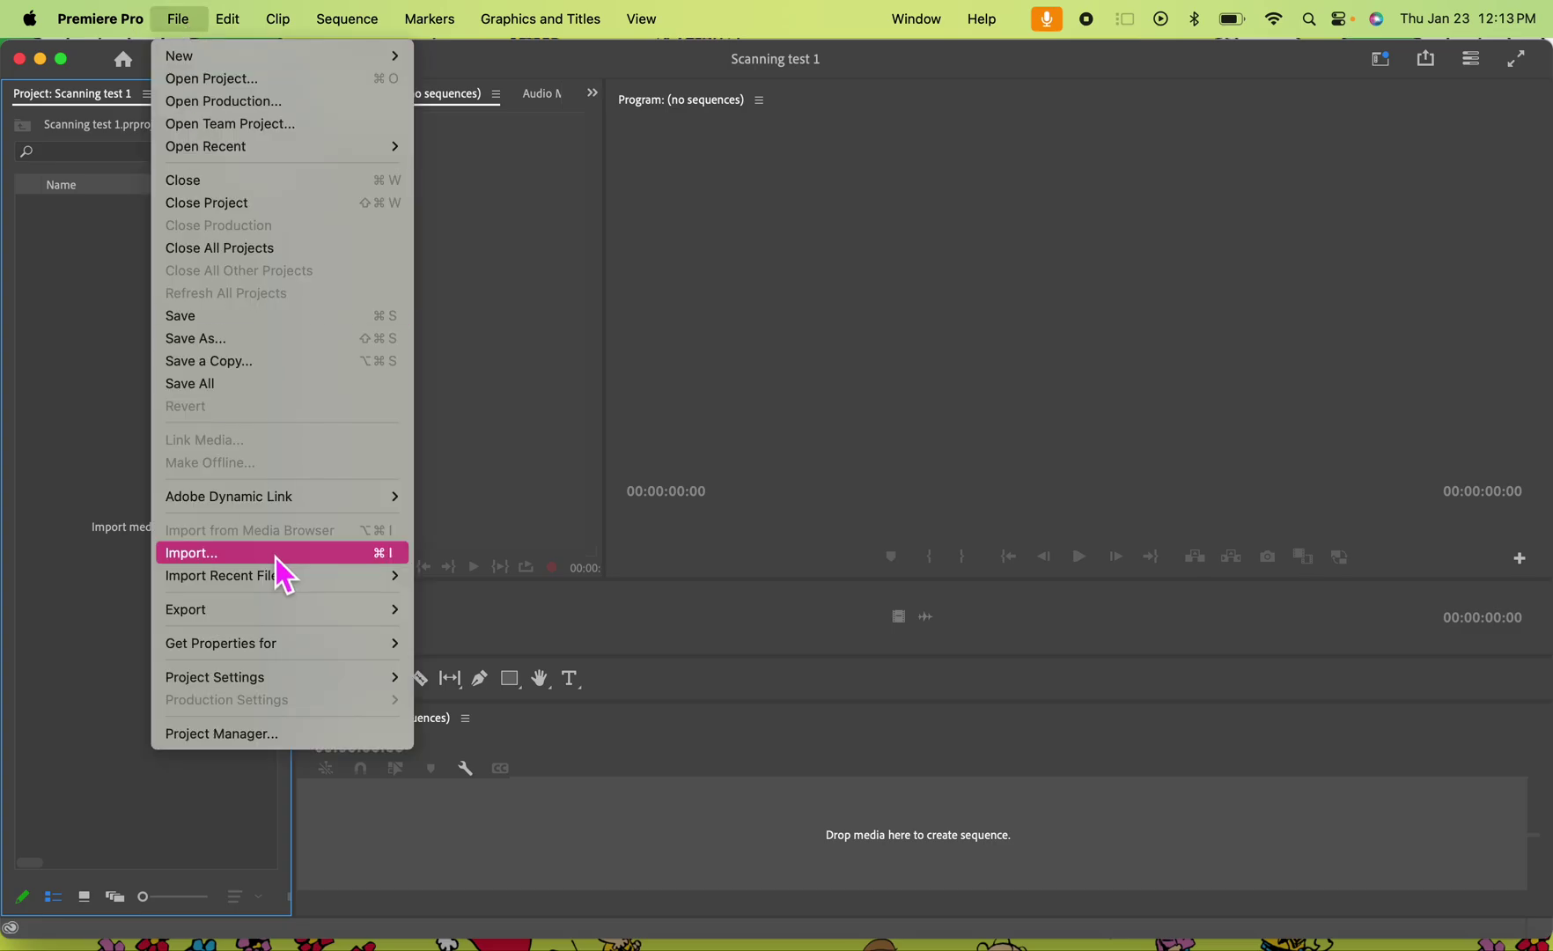
{"action": "left_click", "coordinate": [223, 561]}
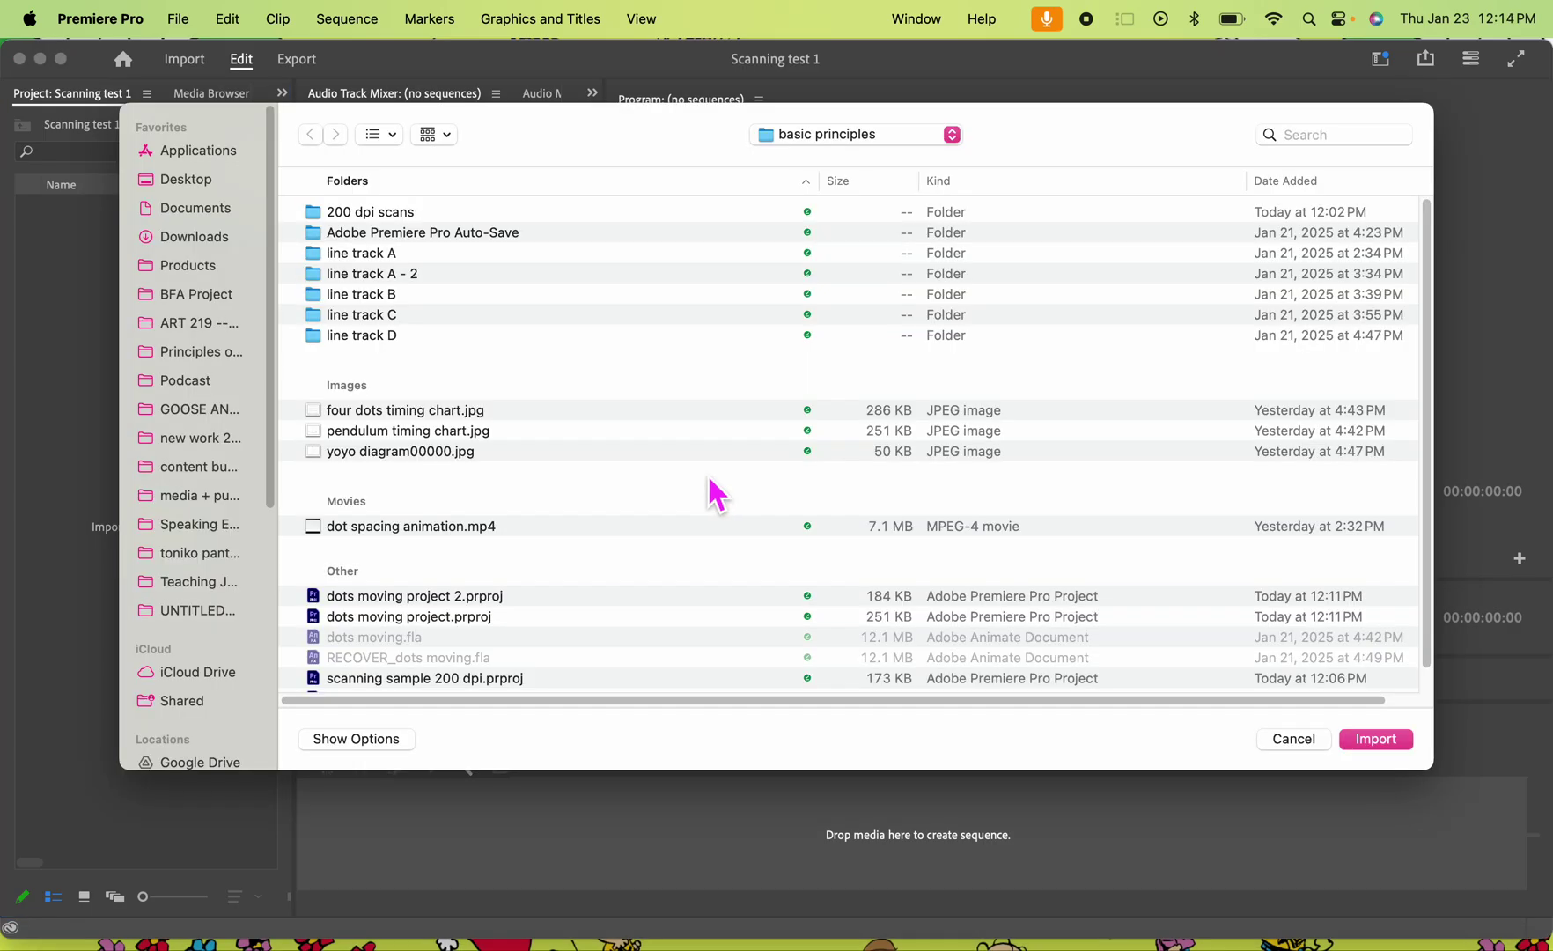
{"action": "left_click", "coordinate": [370, 225]}
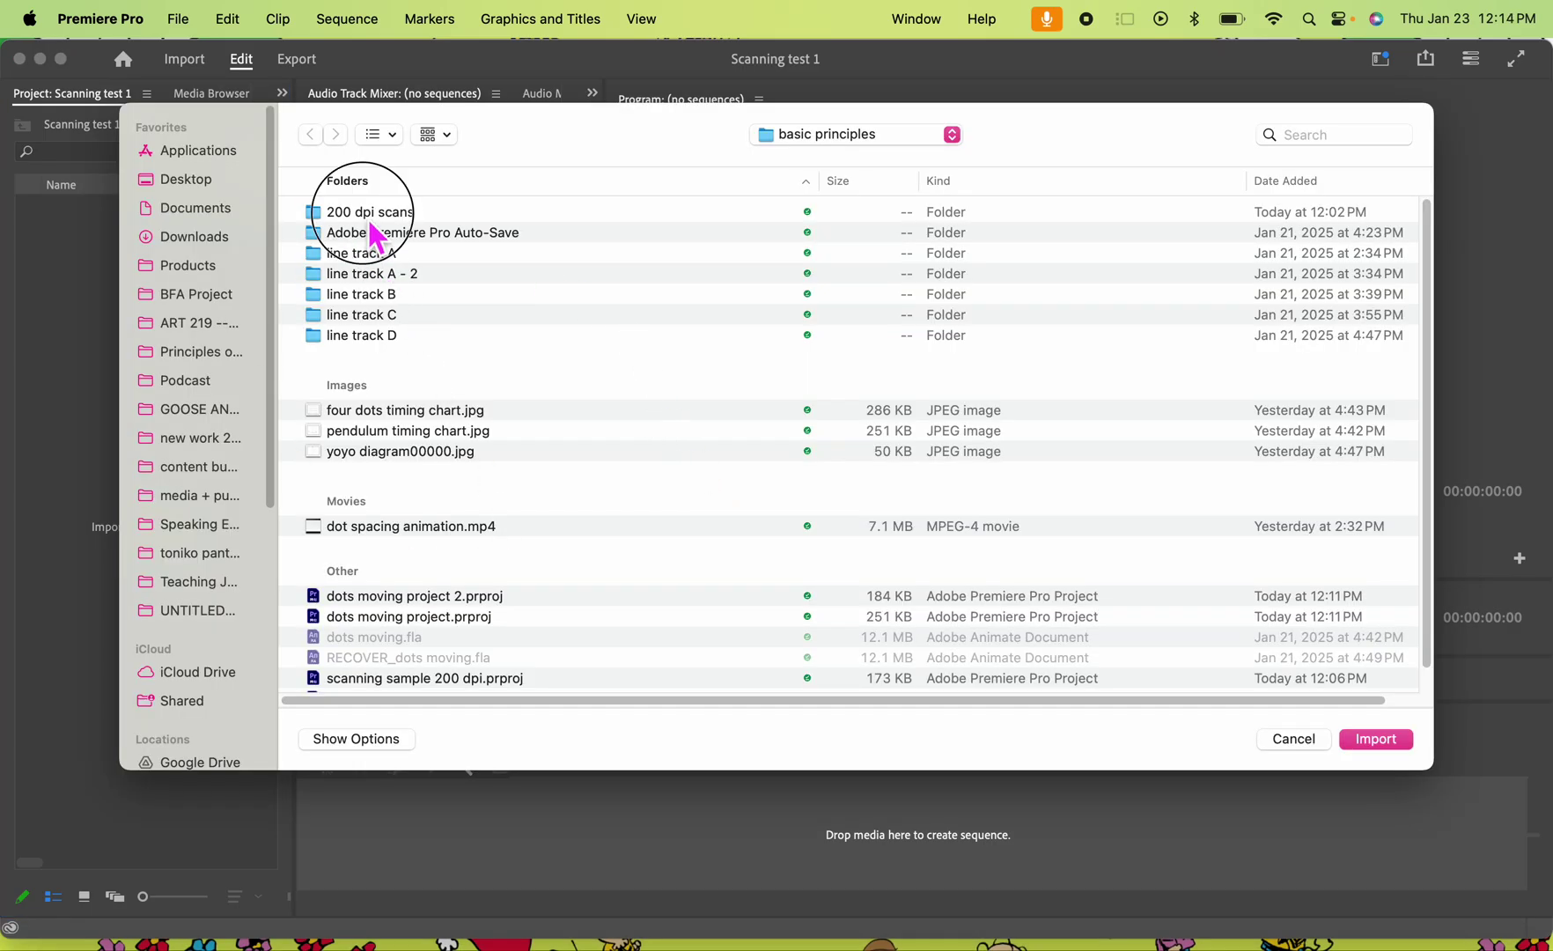
{"action": "double_click", "coordinate": [369, 219]}
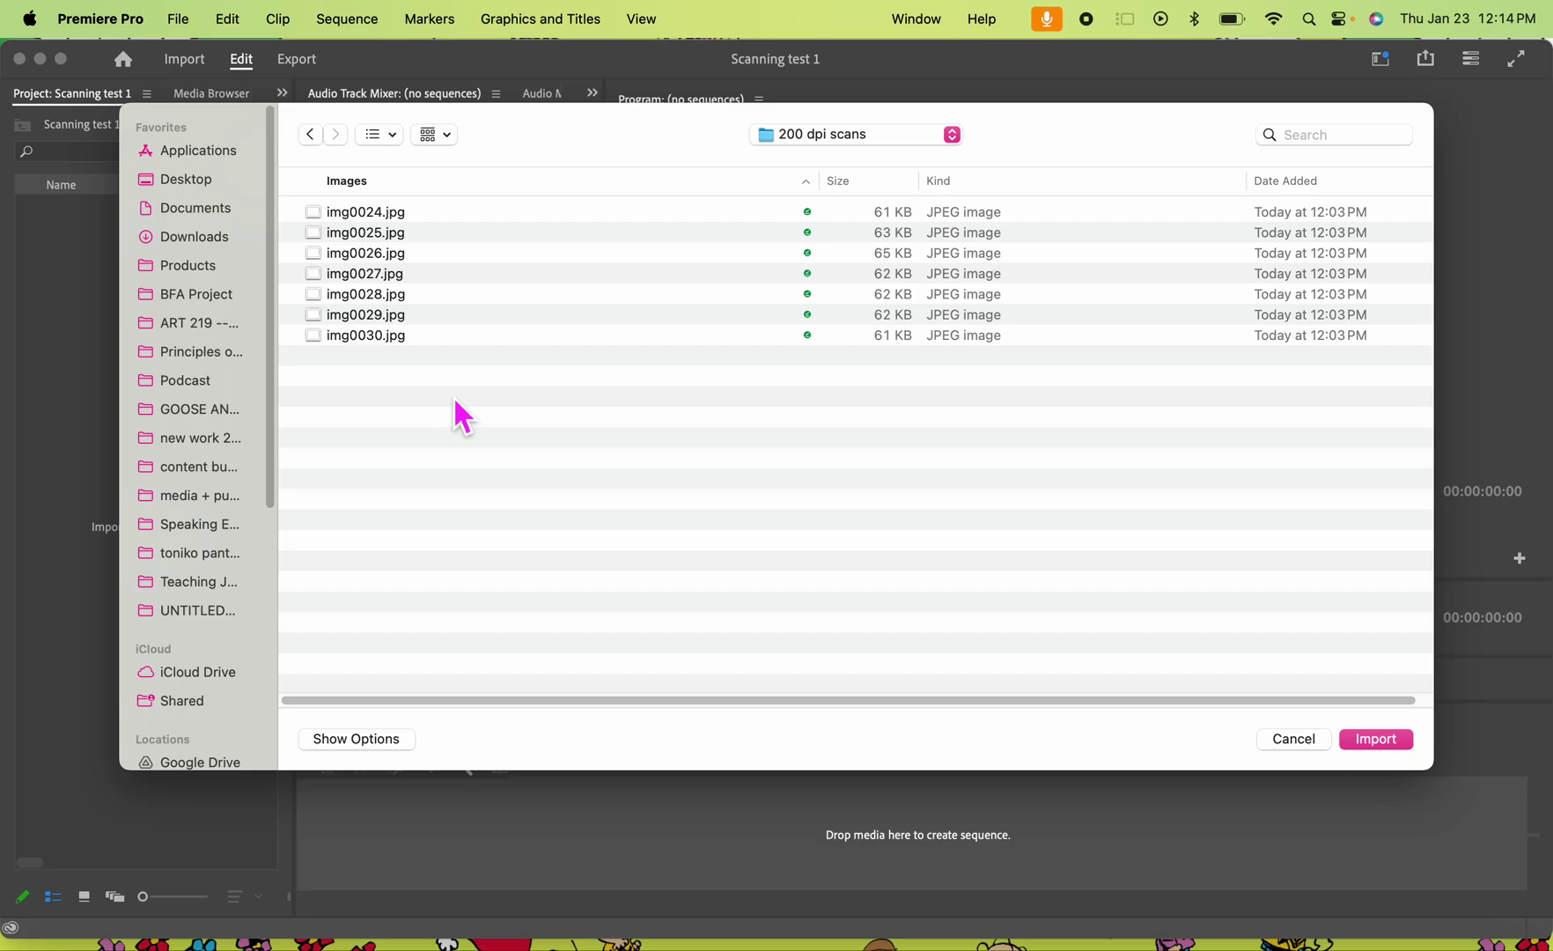
{"action": "left_click", "coordinate": [420, 213]}
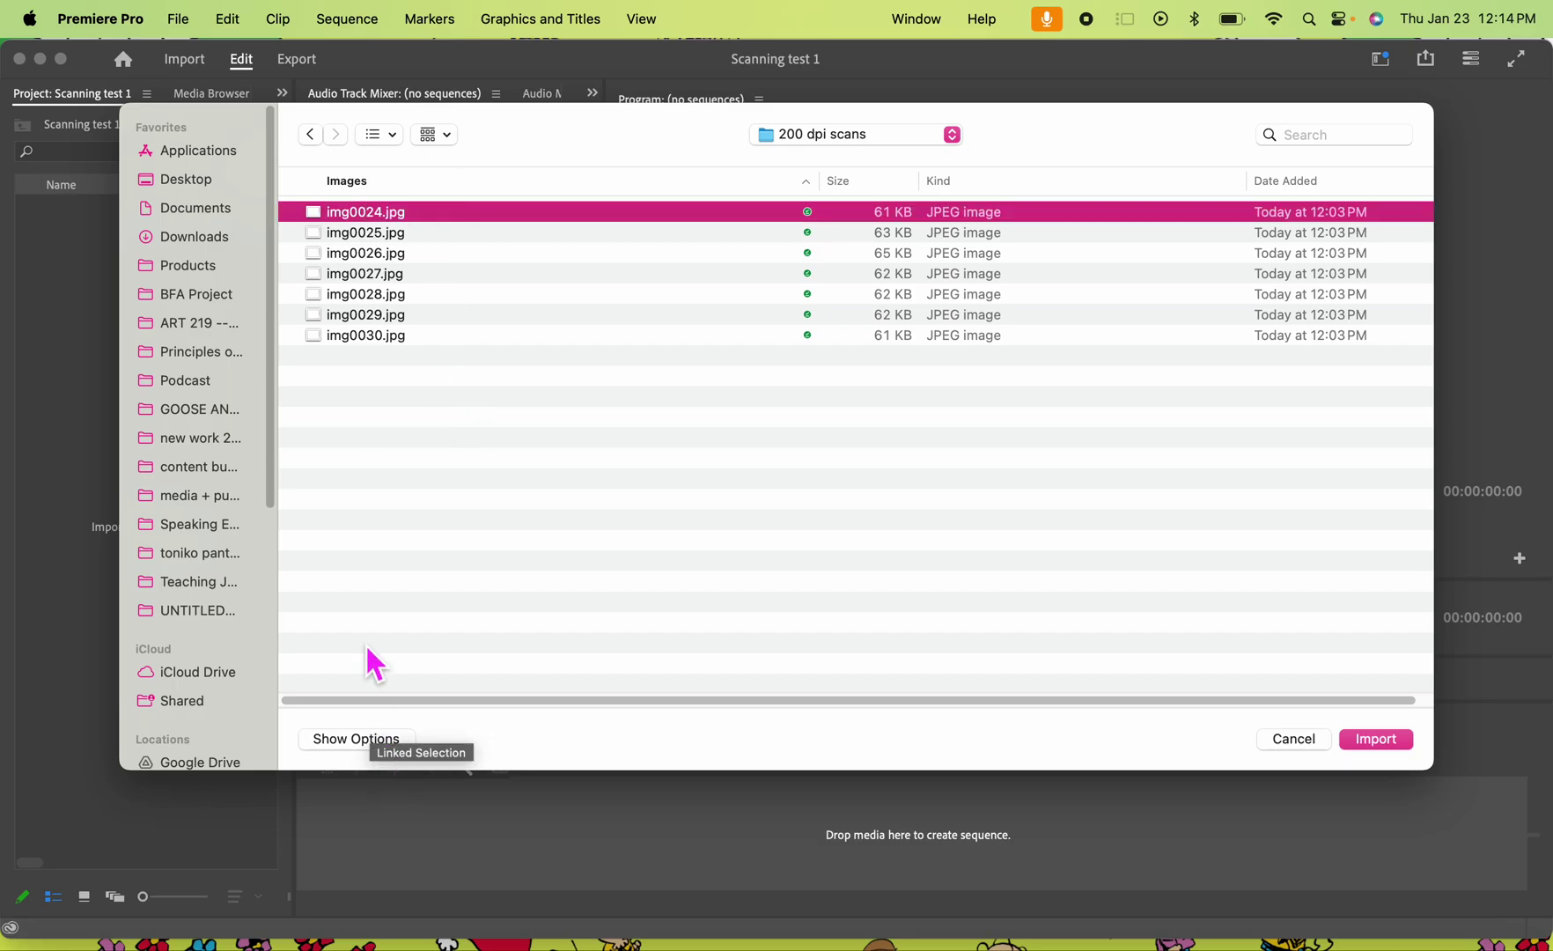
{"action": "left_click", "coordinate": [374, 334], "text": "shift"}
{"action": "left_click", "coordinate": [398, 426]}
{"action": "left_click_drag", "start_coordinate": [397, 420], "coordinate": [406, 214]}
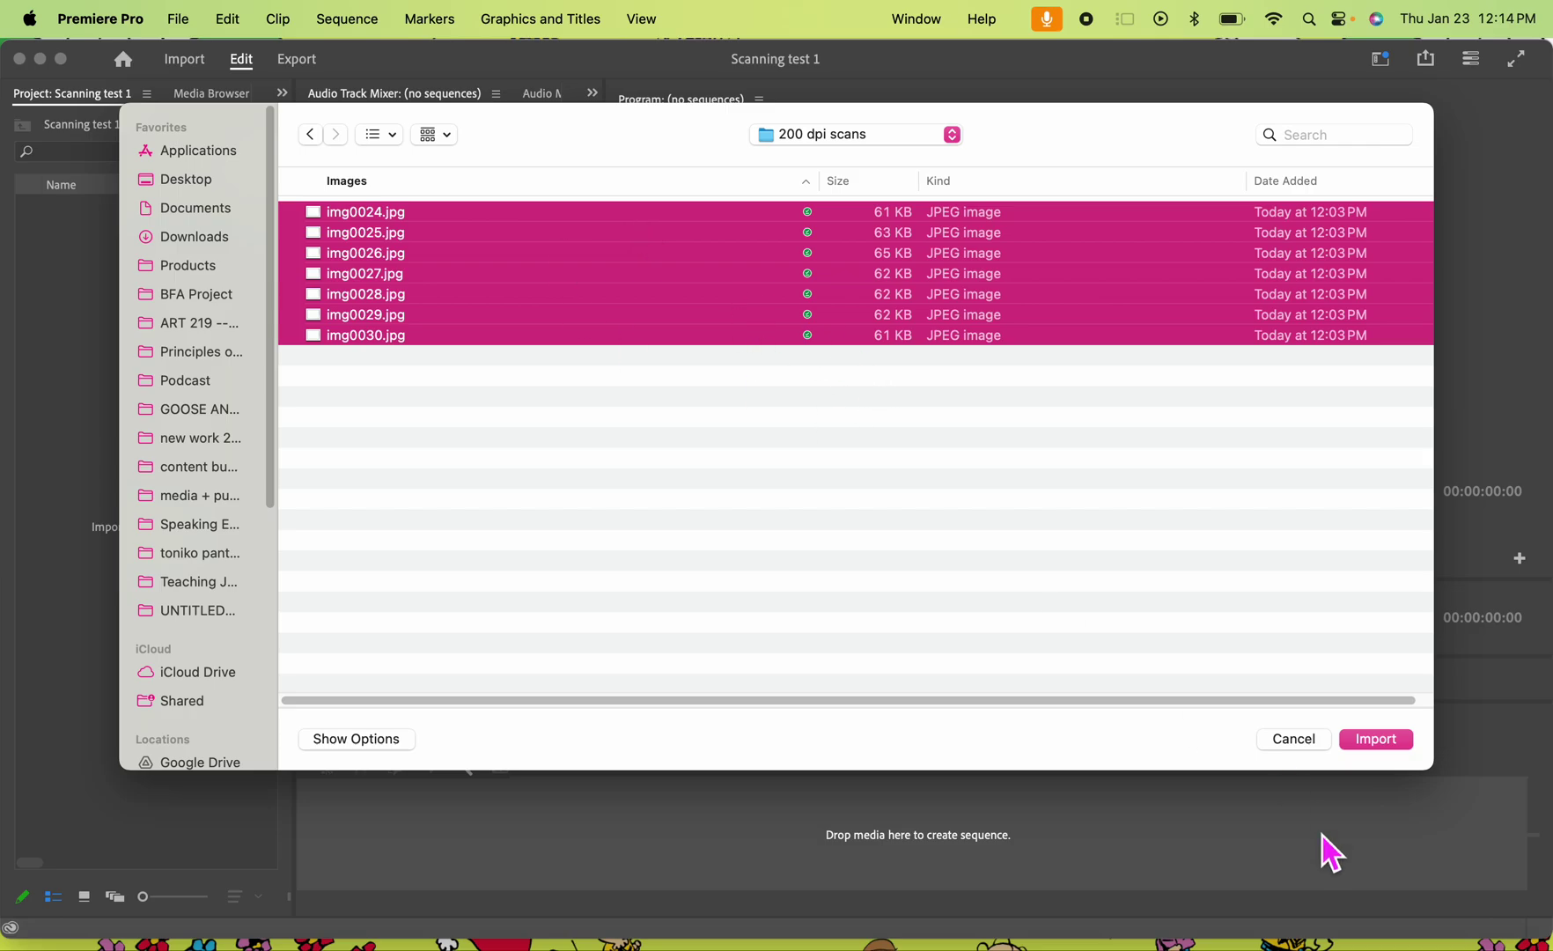
{"action": "left_click", "coordinate": [1378, 747]}
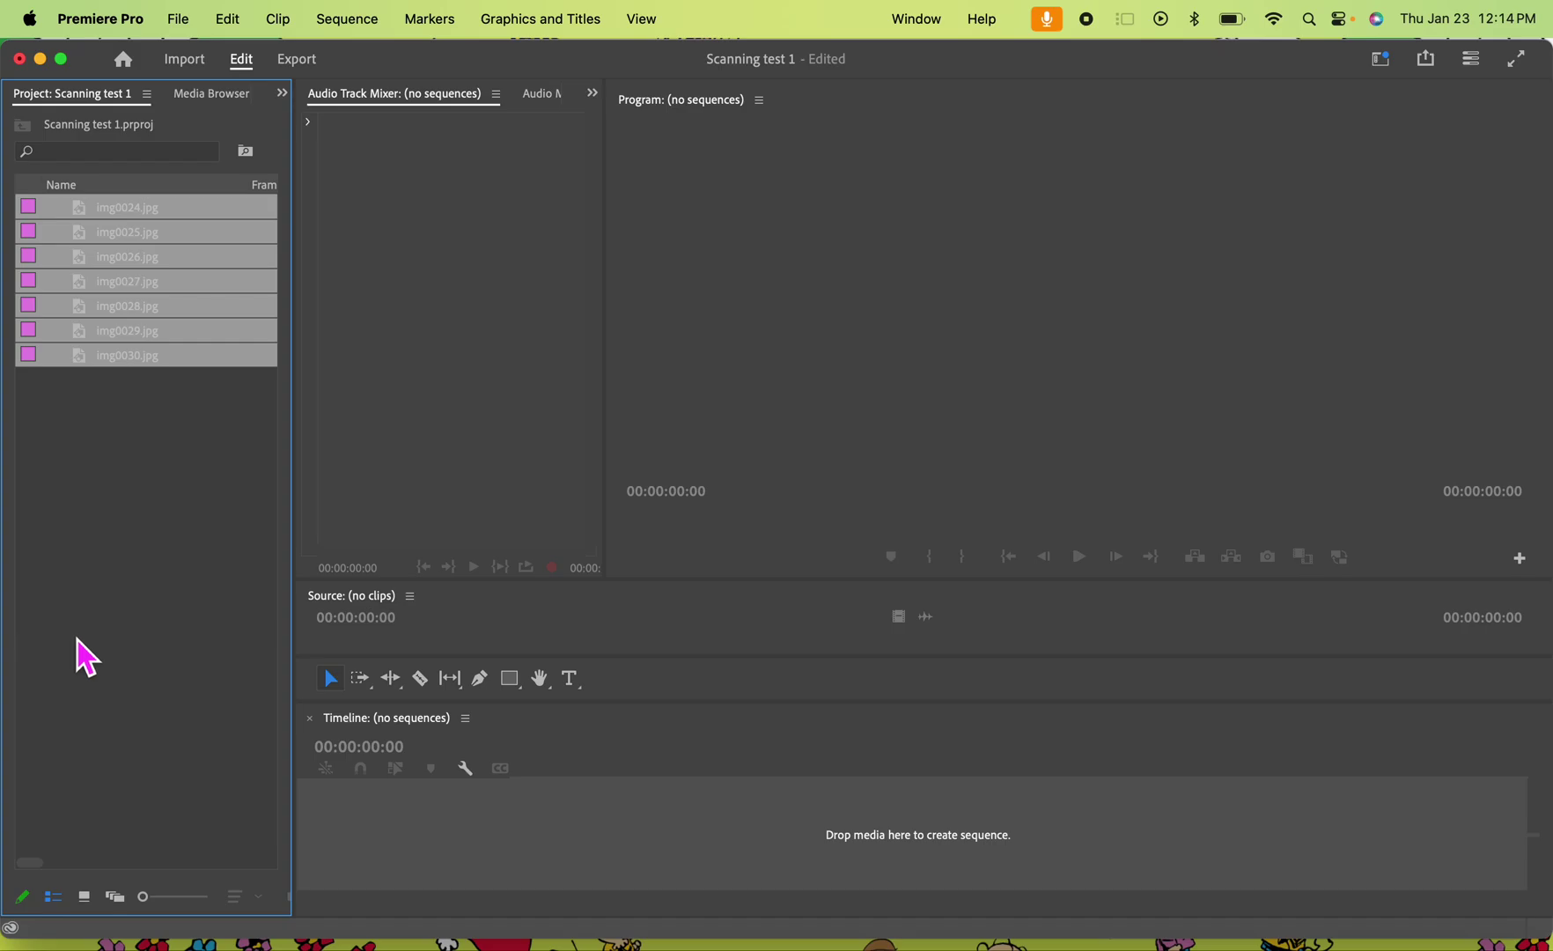
{"action": "left_click", "coordinate": [115, 572]}
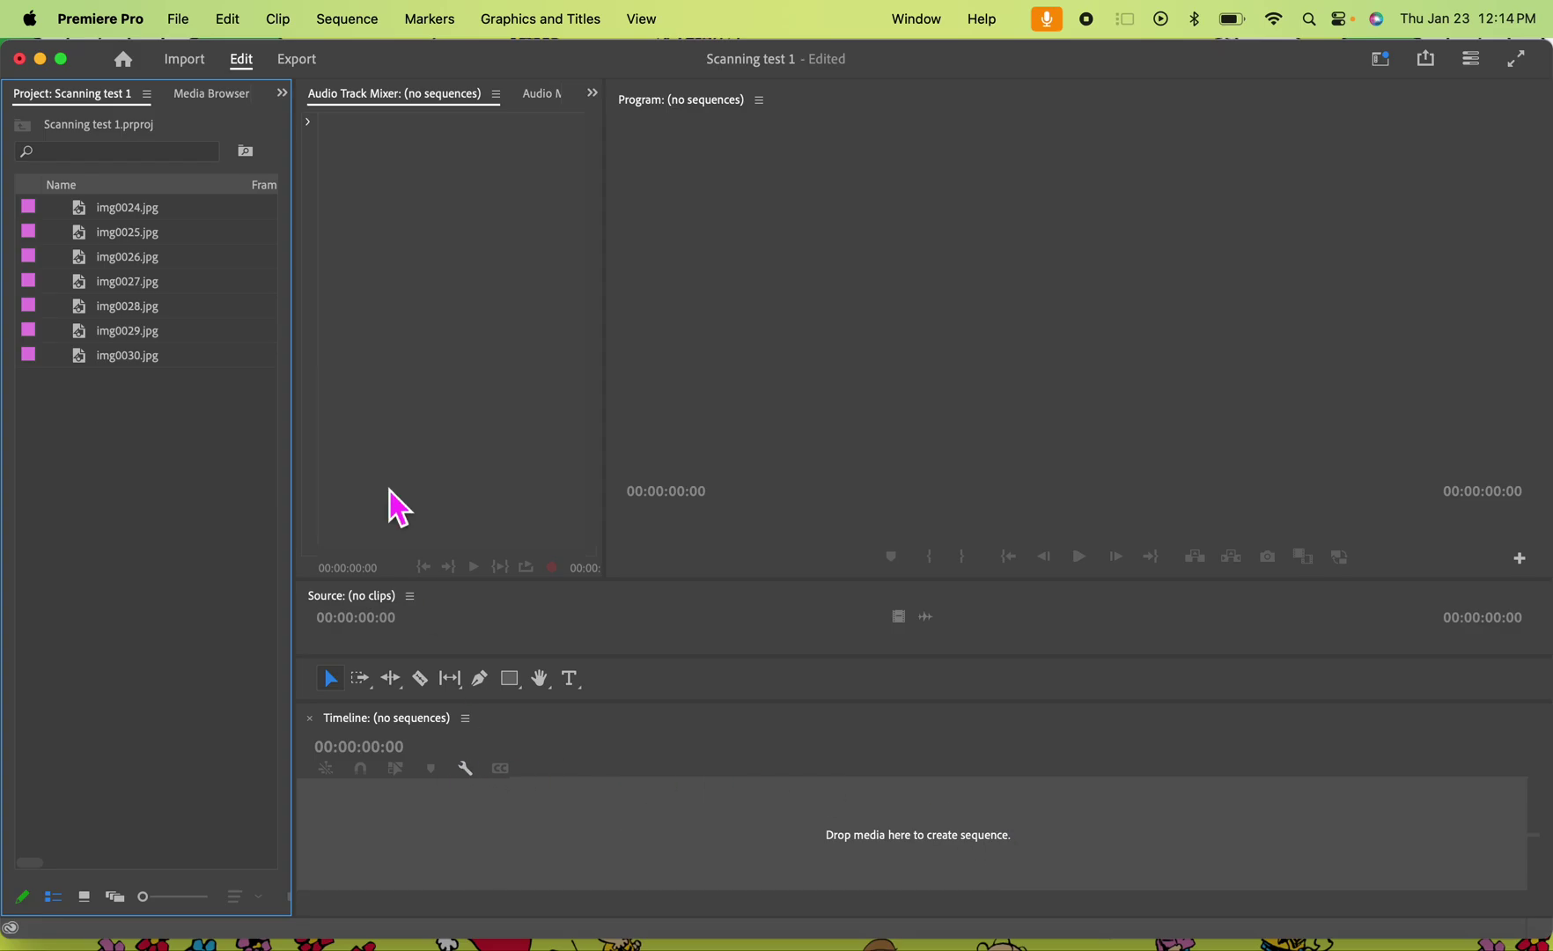
- Start a new sequence and look into the AVC-Intra group of the available presets
{"action": "left_click", "coordinate": [356, 26]}
{"action": "left_click", "coordinate": [355, 27]}
{"action": "left_click", "coordinate": [179, 19]}
{"action": "mouse_move", "coordinate": [210, 56]}
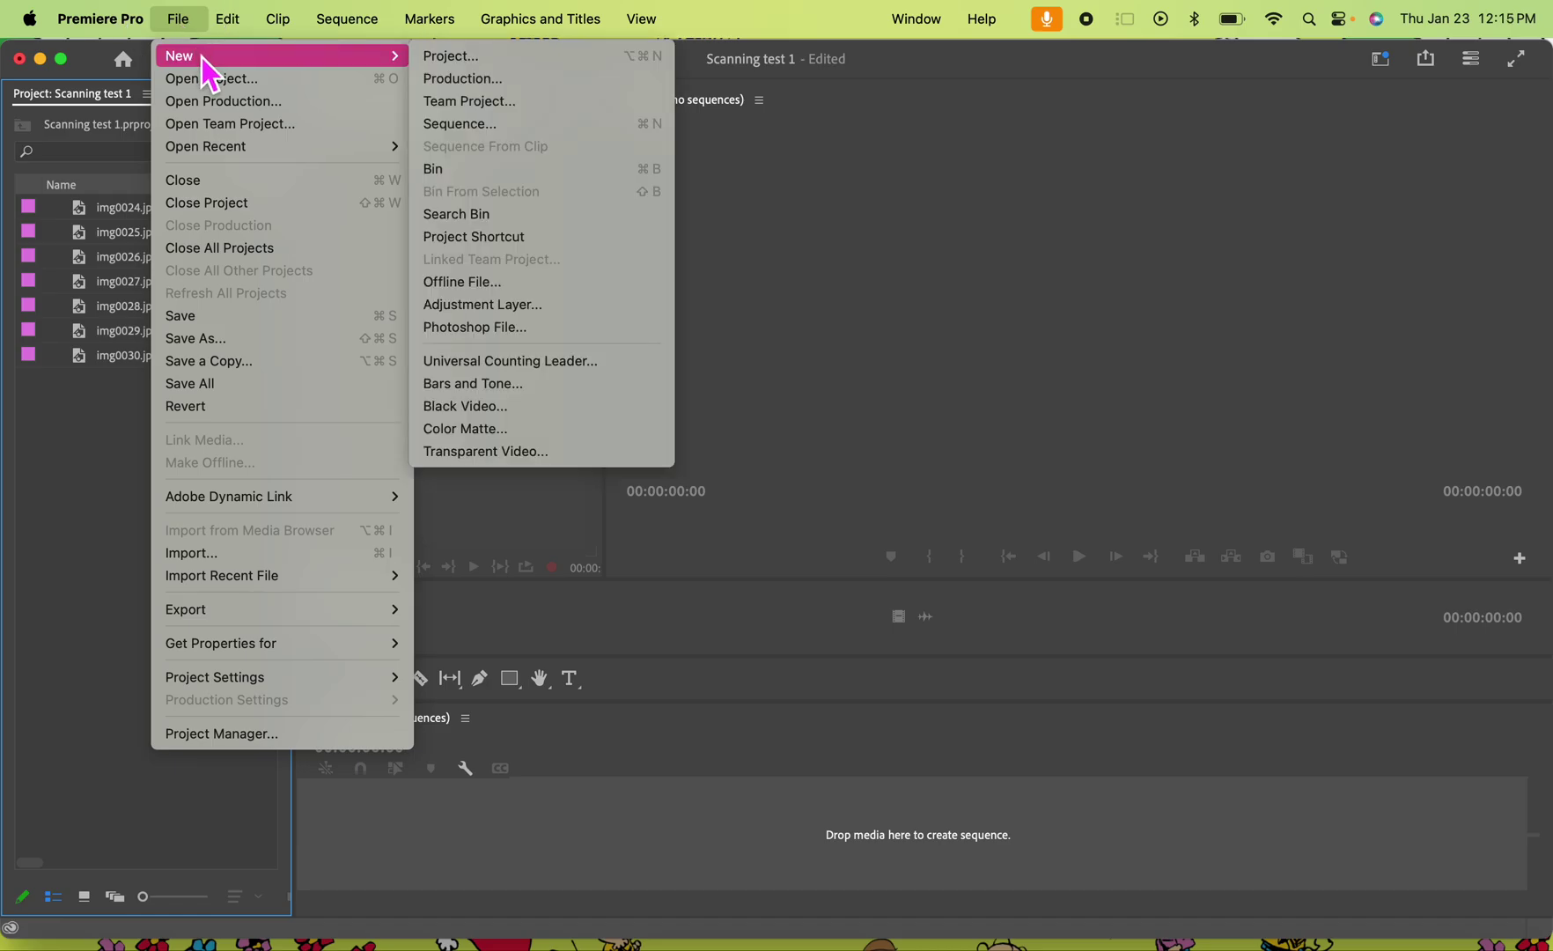
{"action": "left_click", "coordinate": [447, 124]}
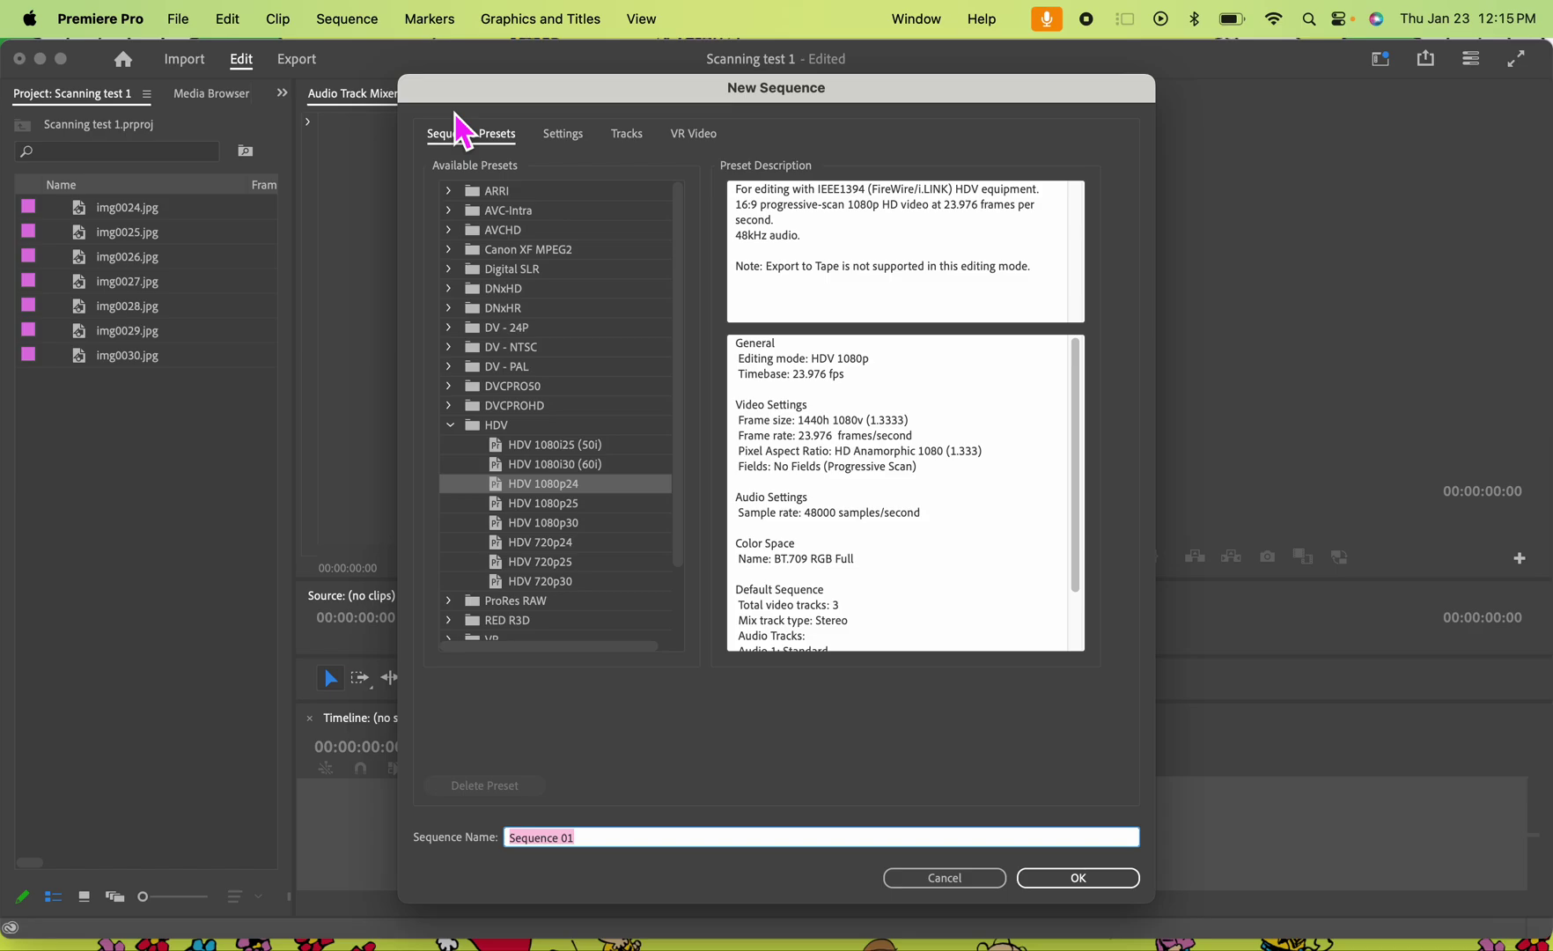
{"action": "left_click", "coordinate": [451, 216]}
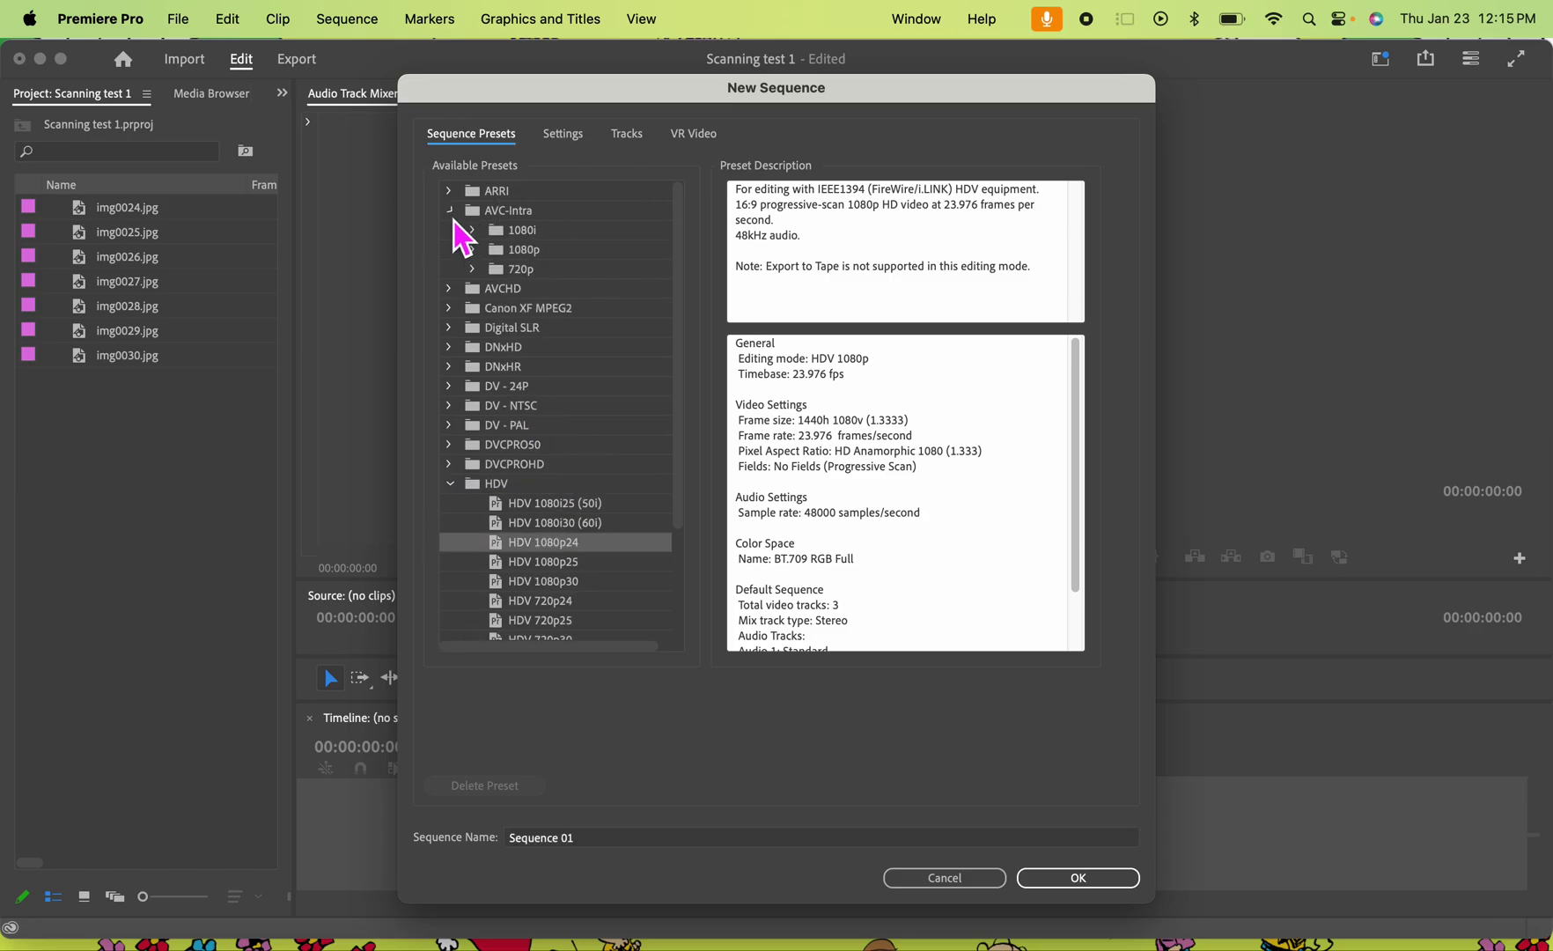
{"action": "left_click", "coordinate": [451, 216]}
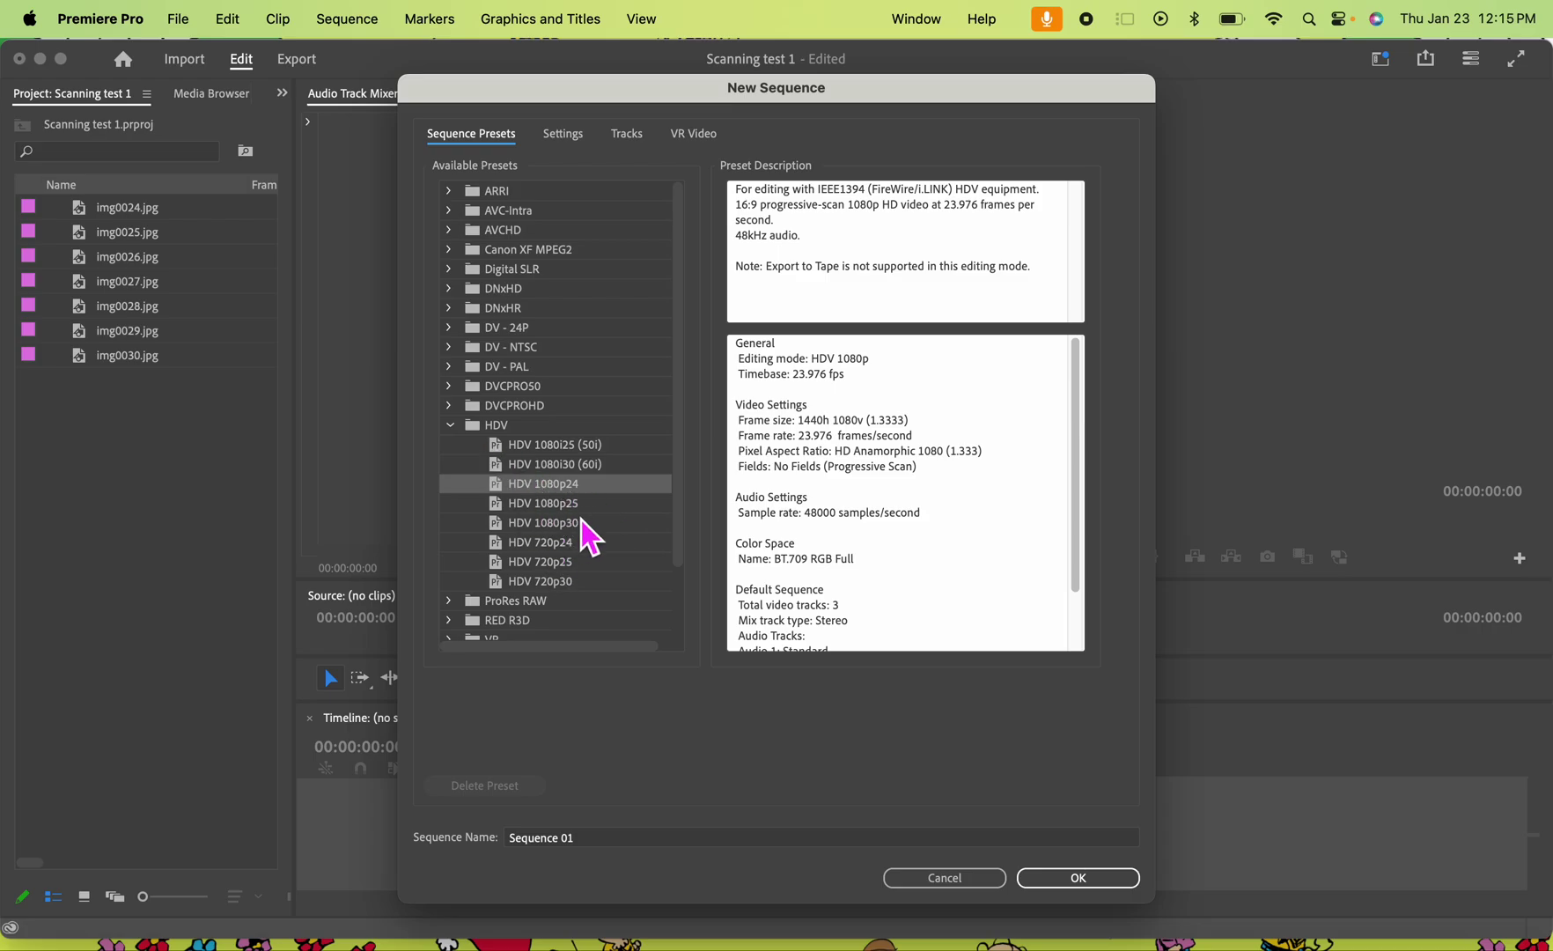
- Set the new sequence's editing mode to Custom and its timebase to 12.00 frames/second
{"action": "left_click", "coordinate": [564, 139]}
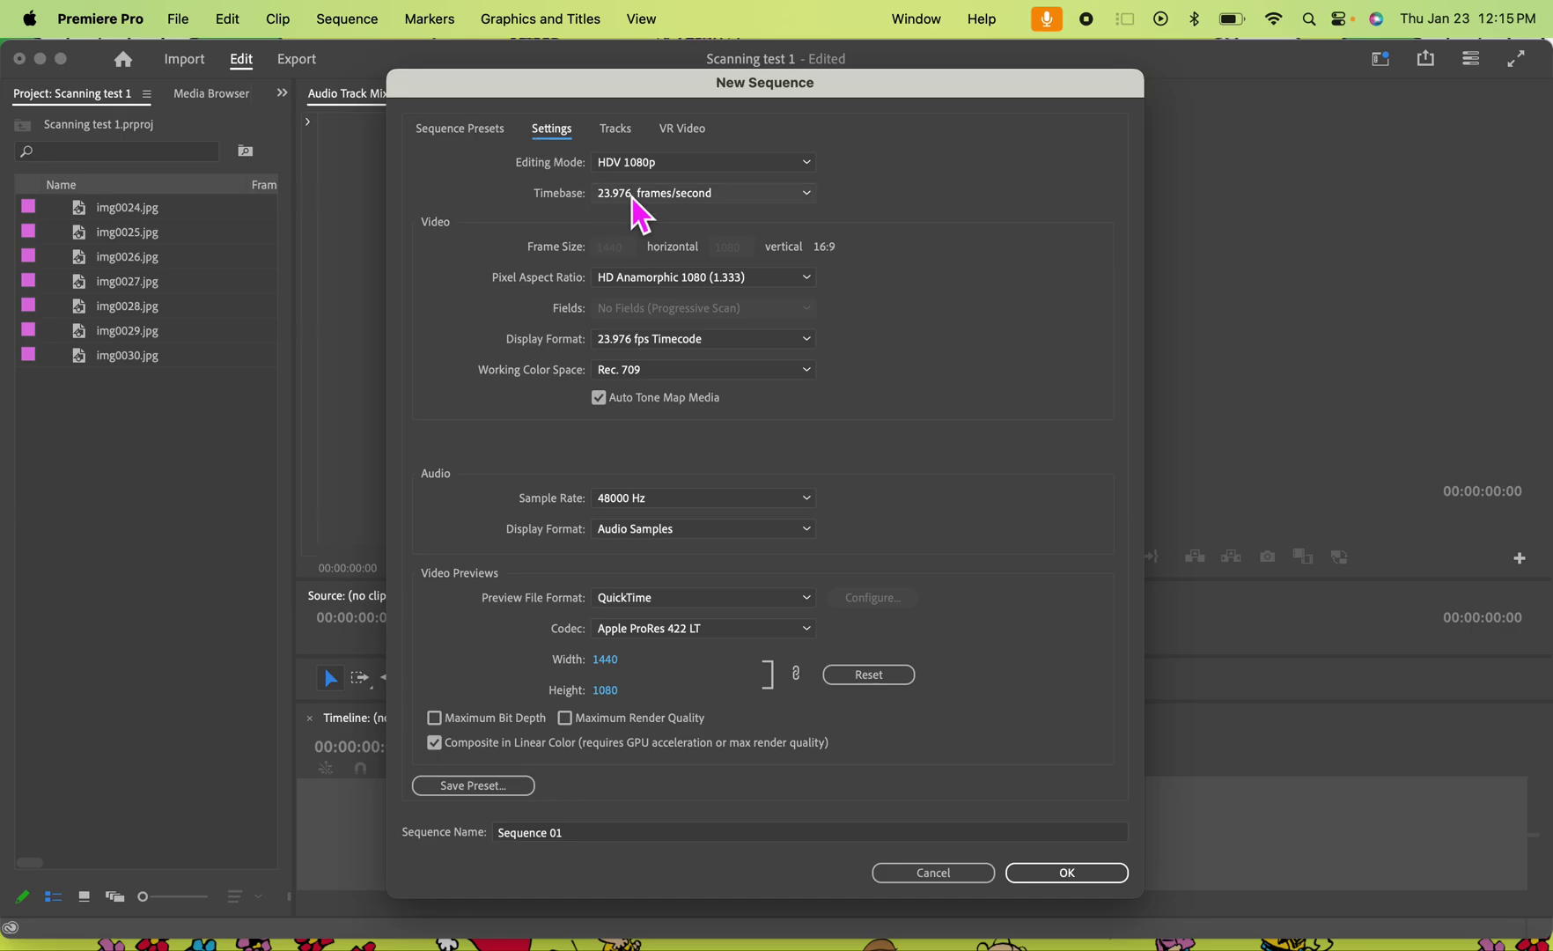
{"action": "left_click", "coordinate": [738, 164]}
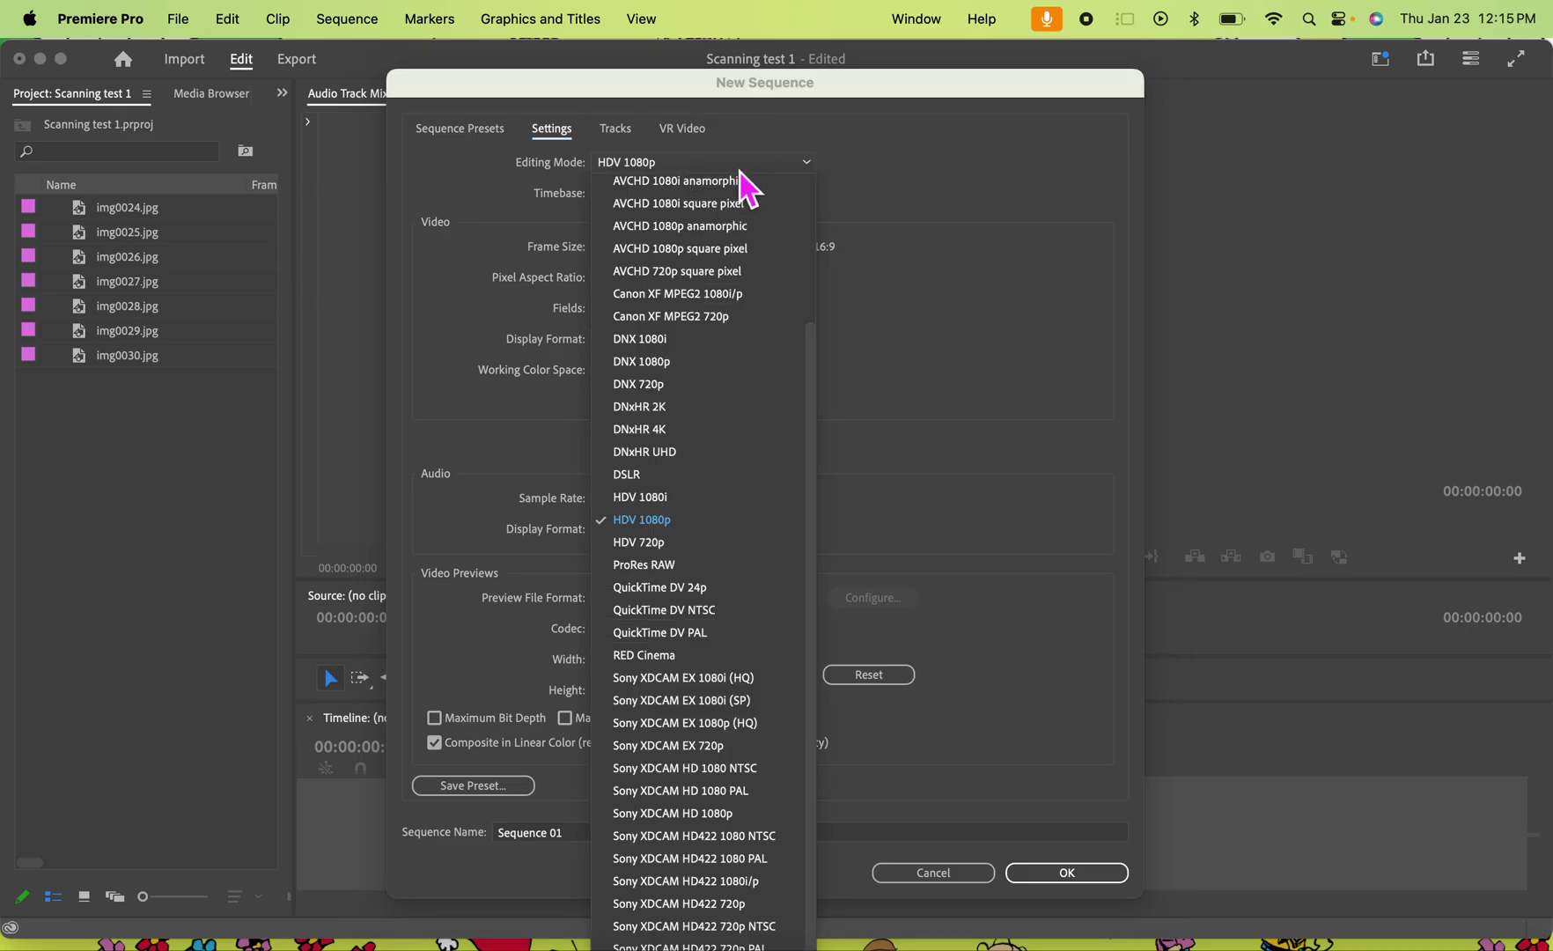
{"action": "scroll", "coordinate": [776, 407], "scroll_direction": "up", "scroll_amount": 4}
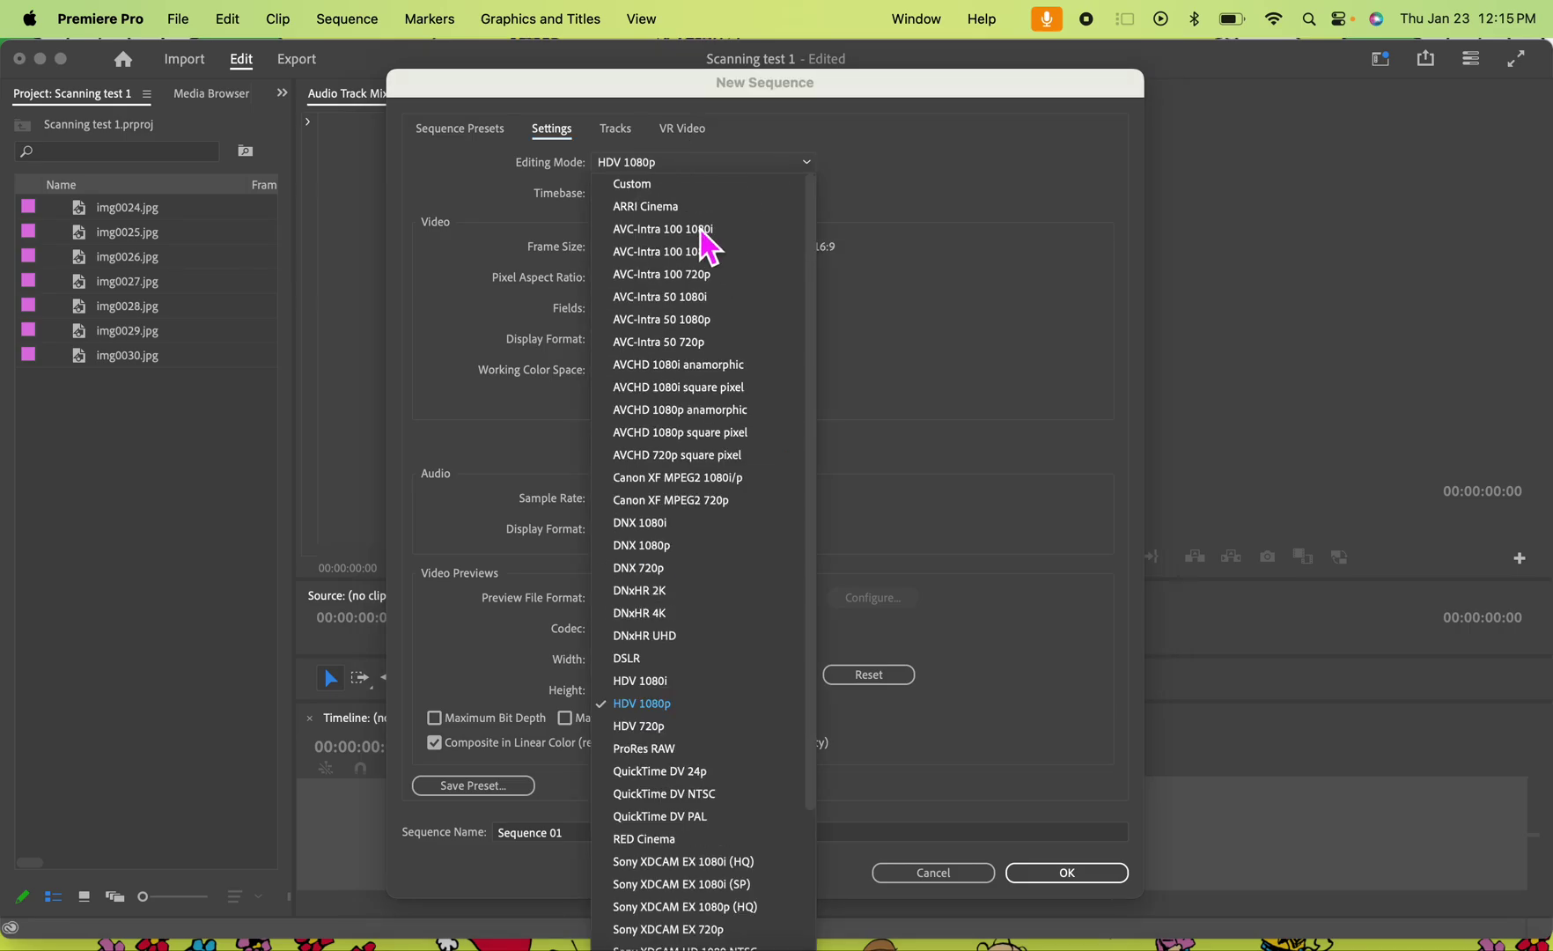
{"action": "left_click", "coordinate": [661, 192]}
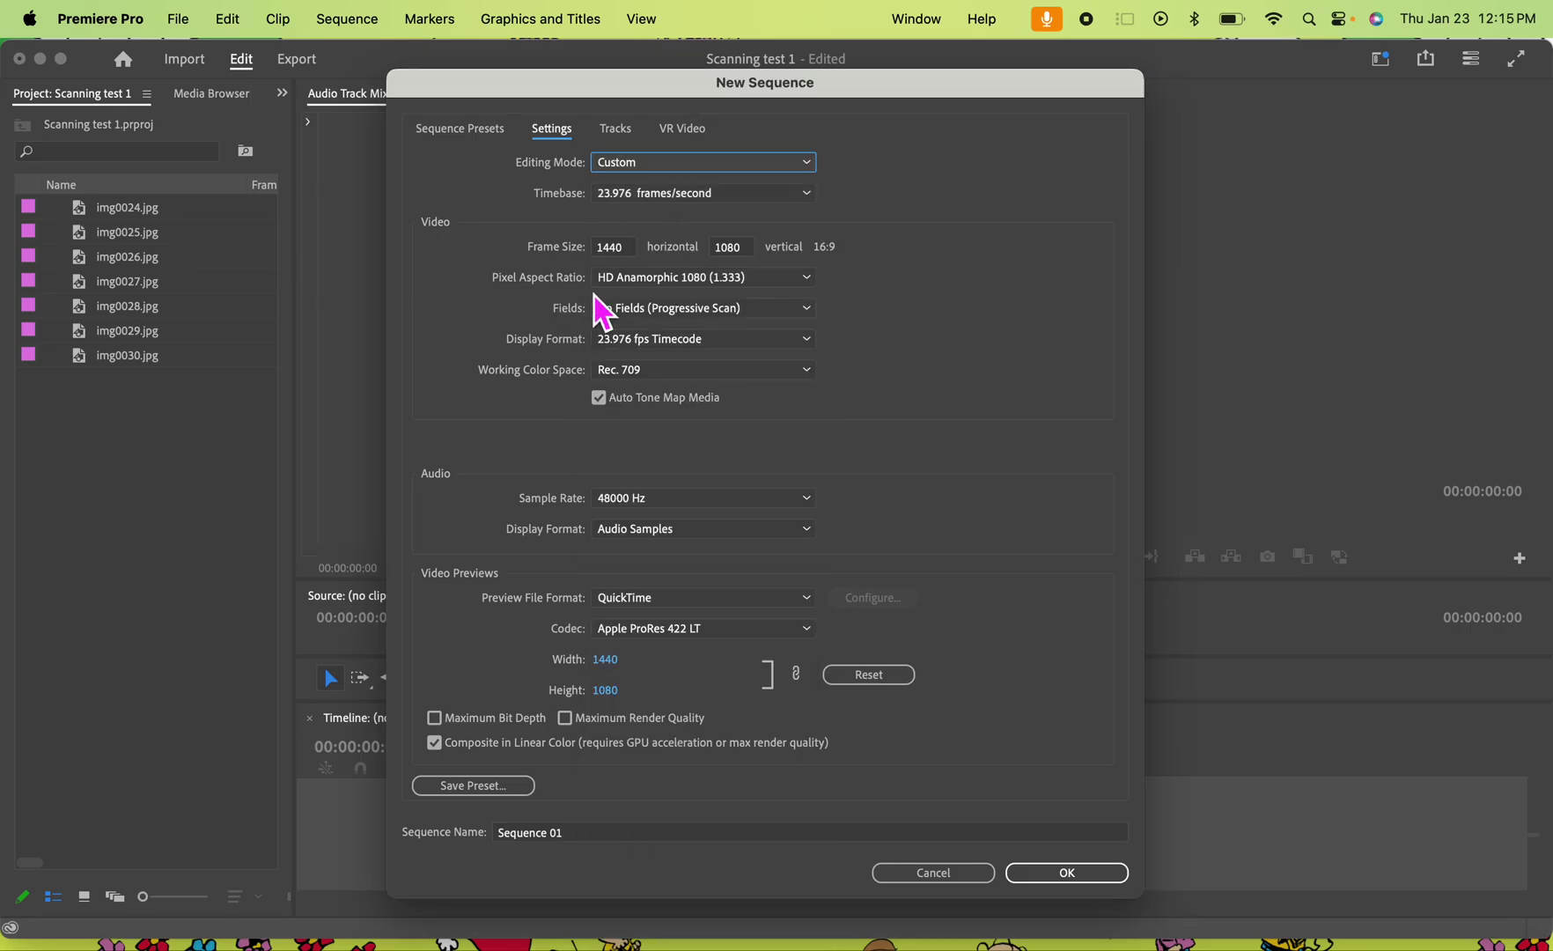
{"action": "left_click", "coordinate": [644, 196]}
{"action": "left_click", "coordinate": [658, 237]}
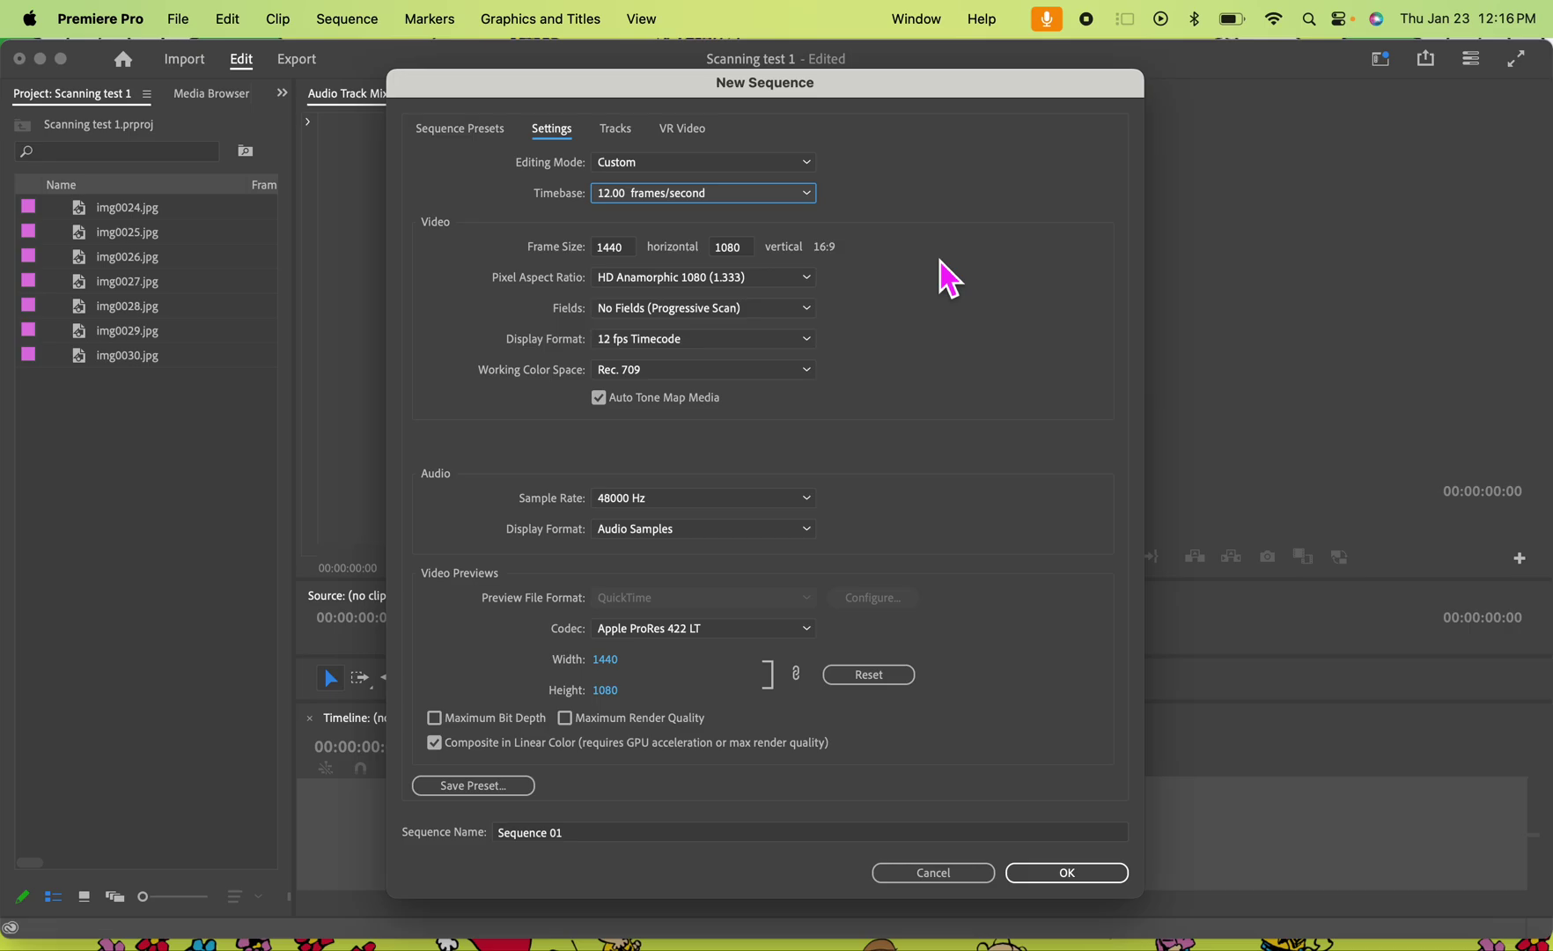
- Set the sequence's frame size to 2231 horizontal by 1695 vertical, with the pixel aspect ratio Square Pixels (1.0)
{"action": "left_click", "coordinate": [627, 247]}
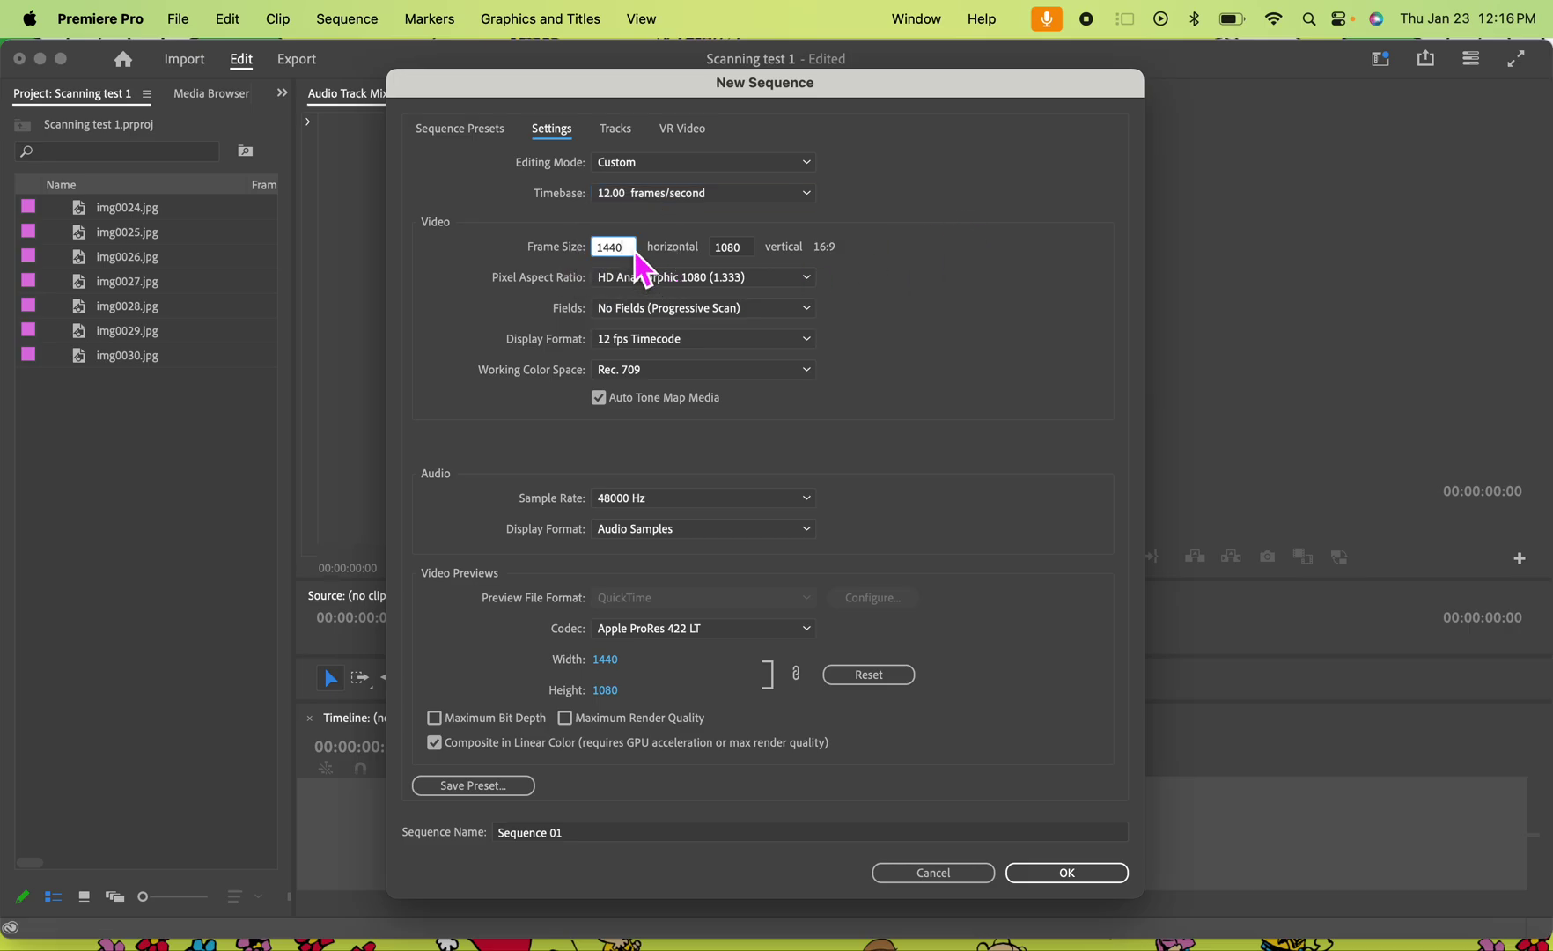
{"action": "key", "text": "BackSpace"}
{"action": "key", "text": "BackSpace"}
{"action": "key", "text": "BackSpace"}
{"action": "key", "text": "BackSpace"}
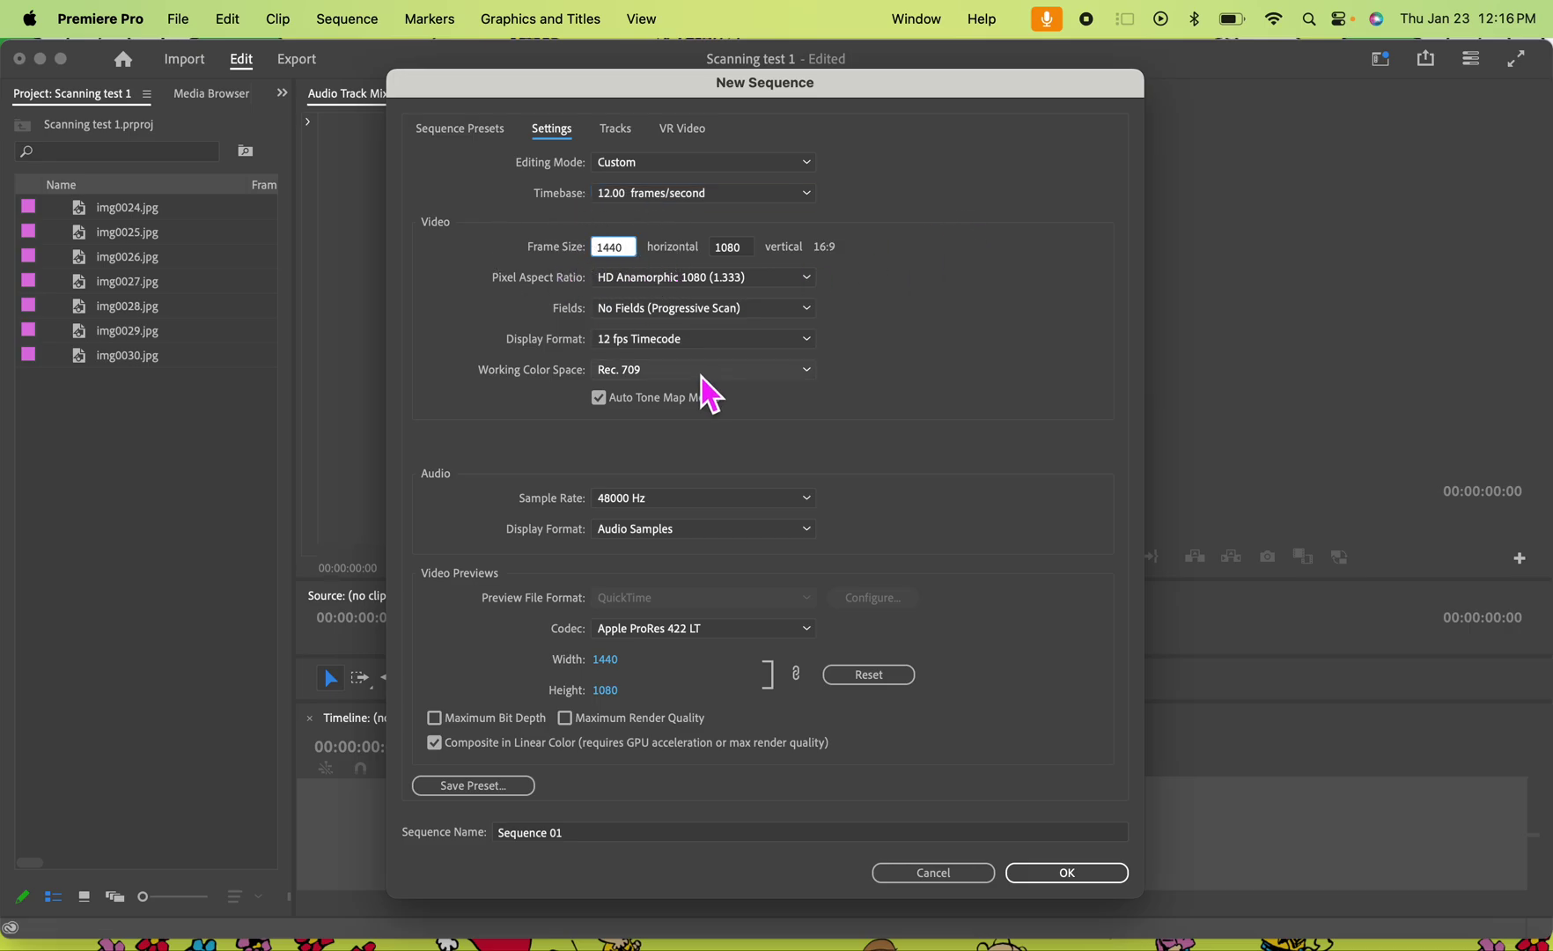
{"action": "type", "text": "2231"}
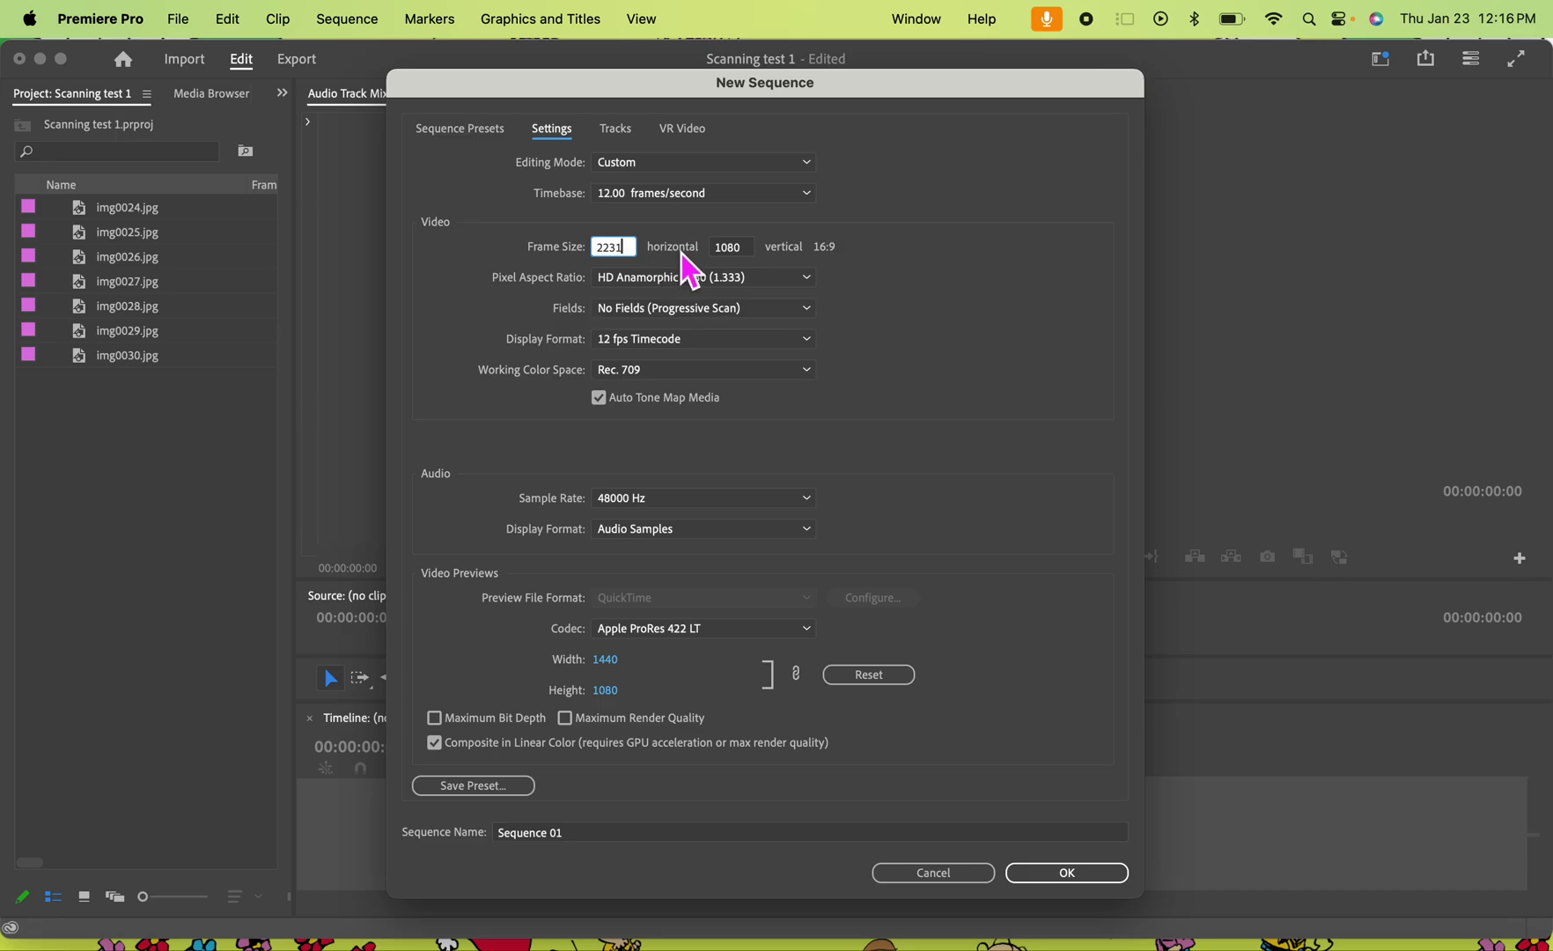
{"action": "key", "text": "Tab"}
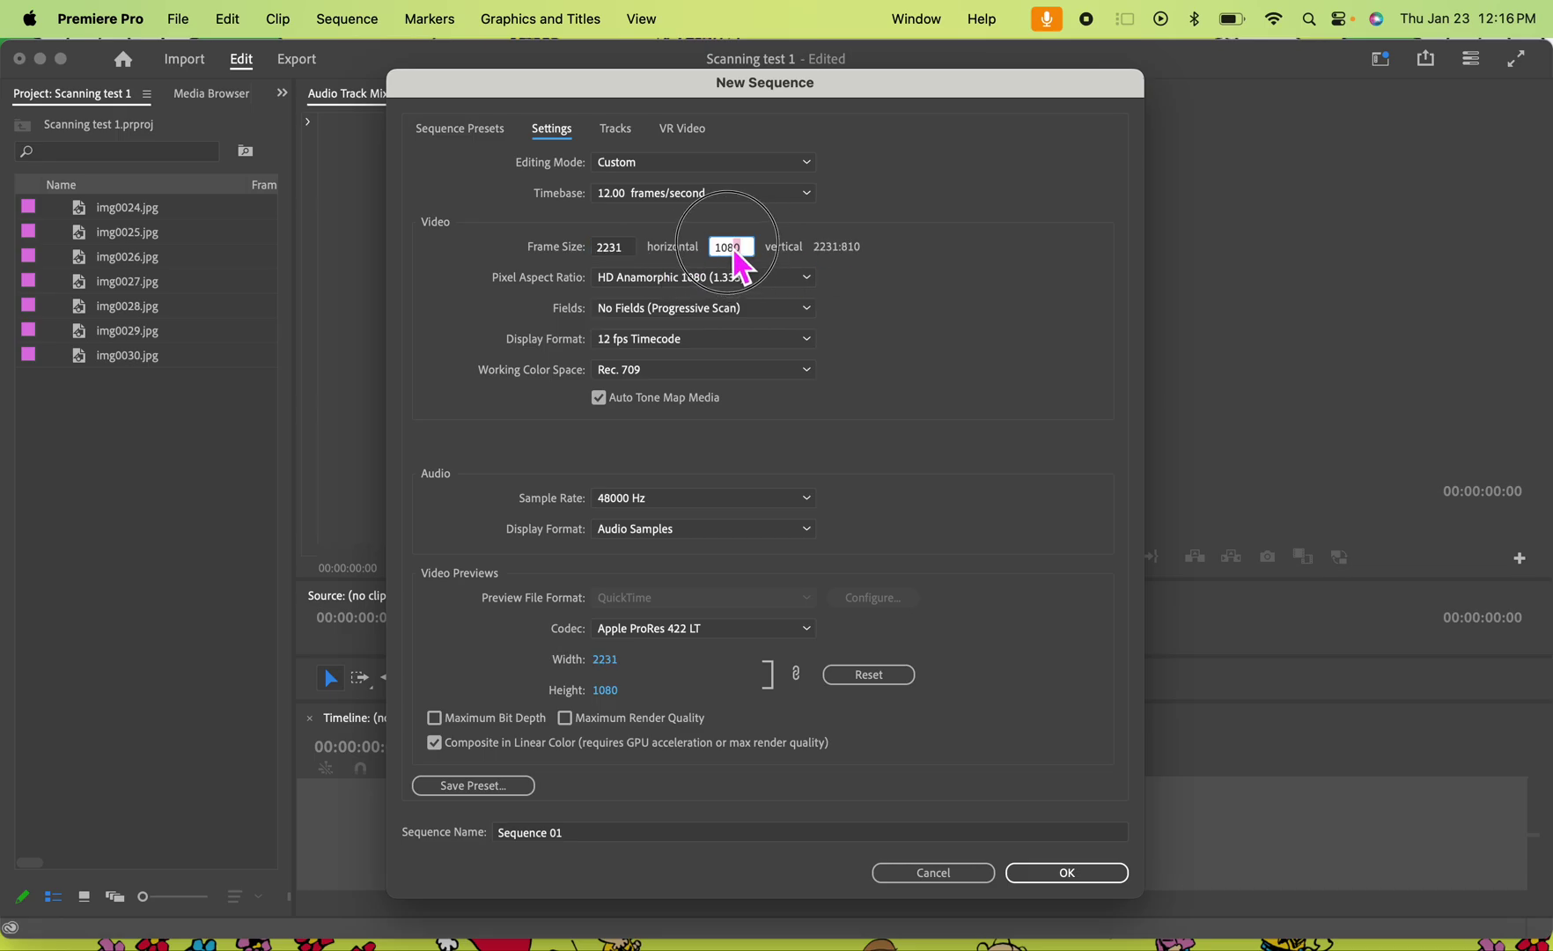
{"action": "type", "text": "169"}
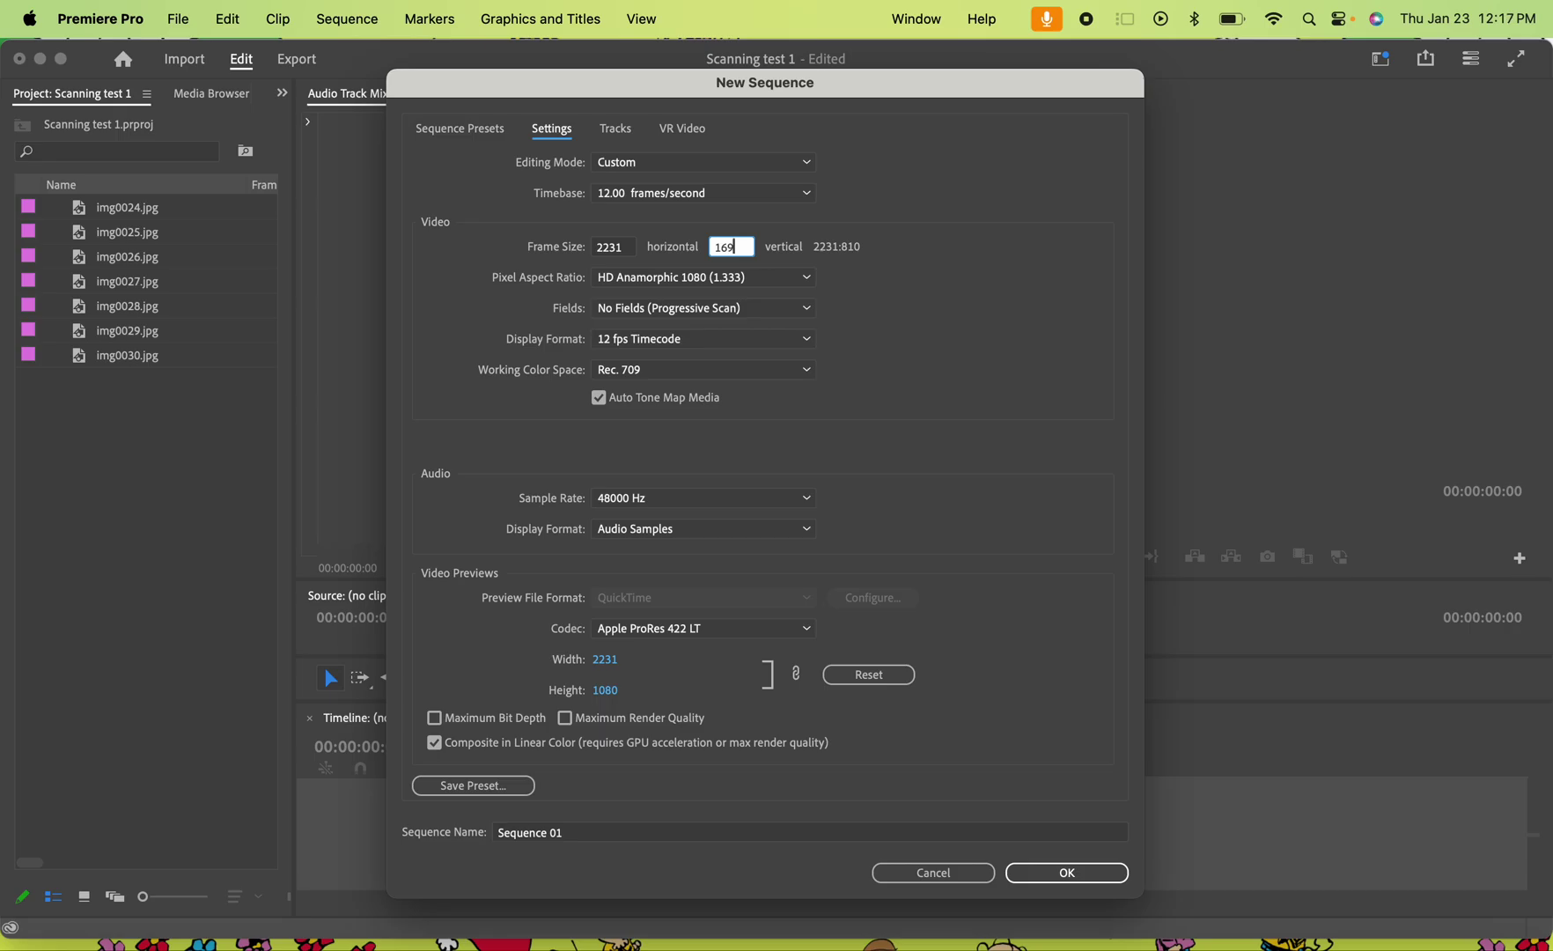
{"action": "type", "text": "5"}
{"action": "left_click", "coordinate": [527, 305]}
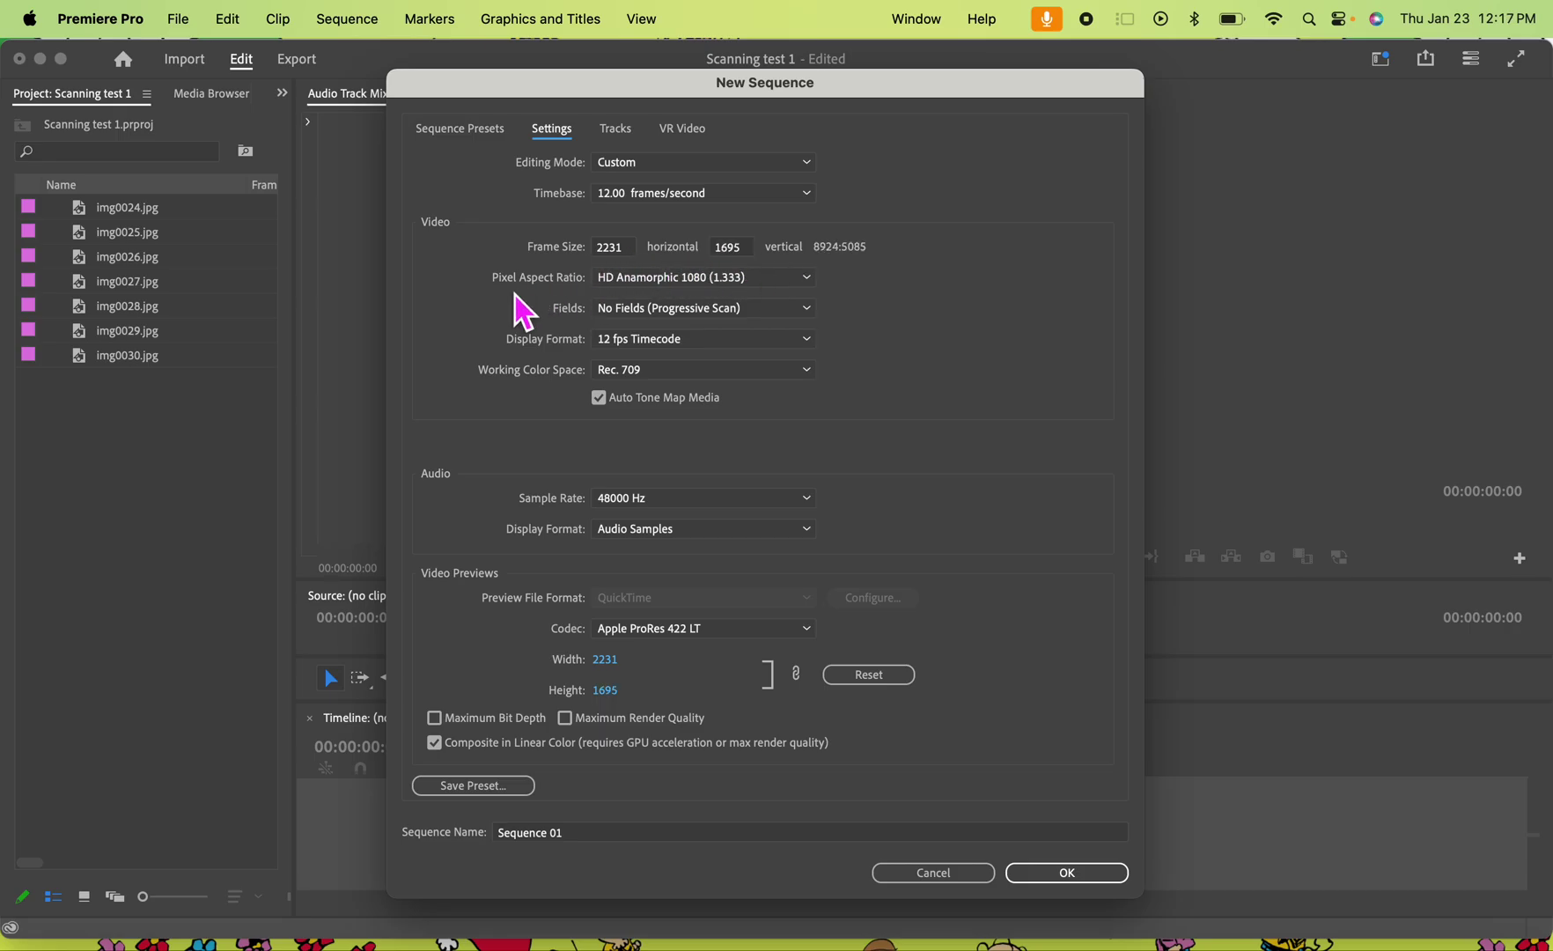
{"action": "left_click", "coordinate": [649, 295]}
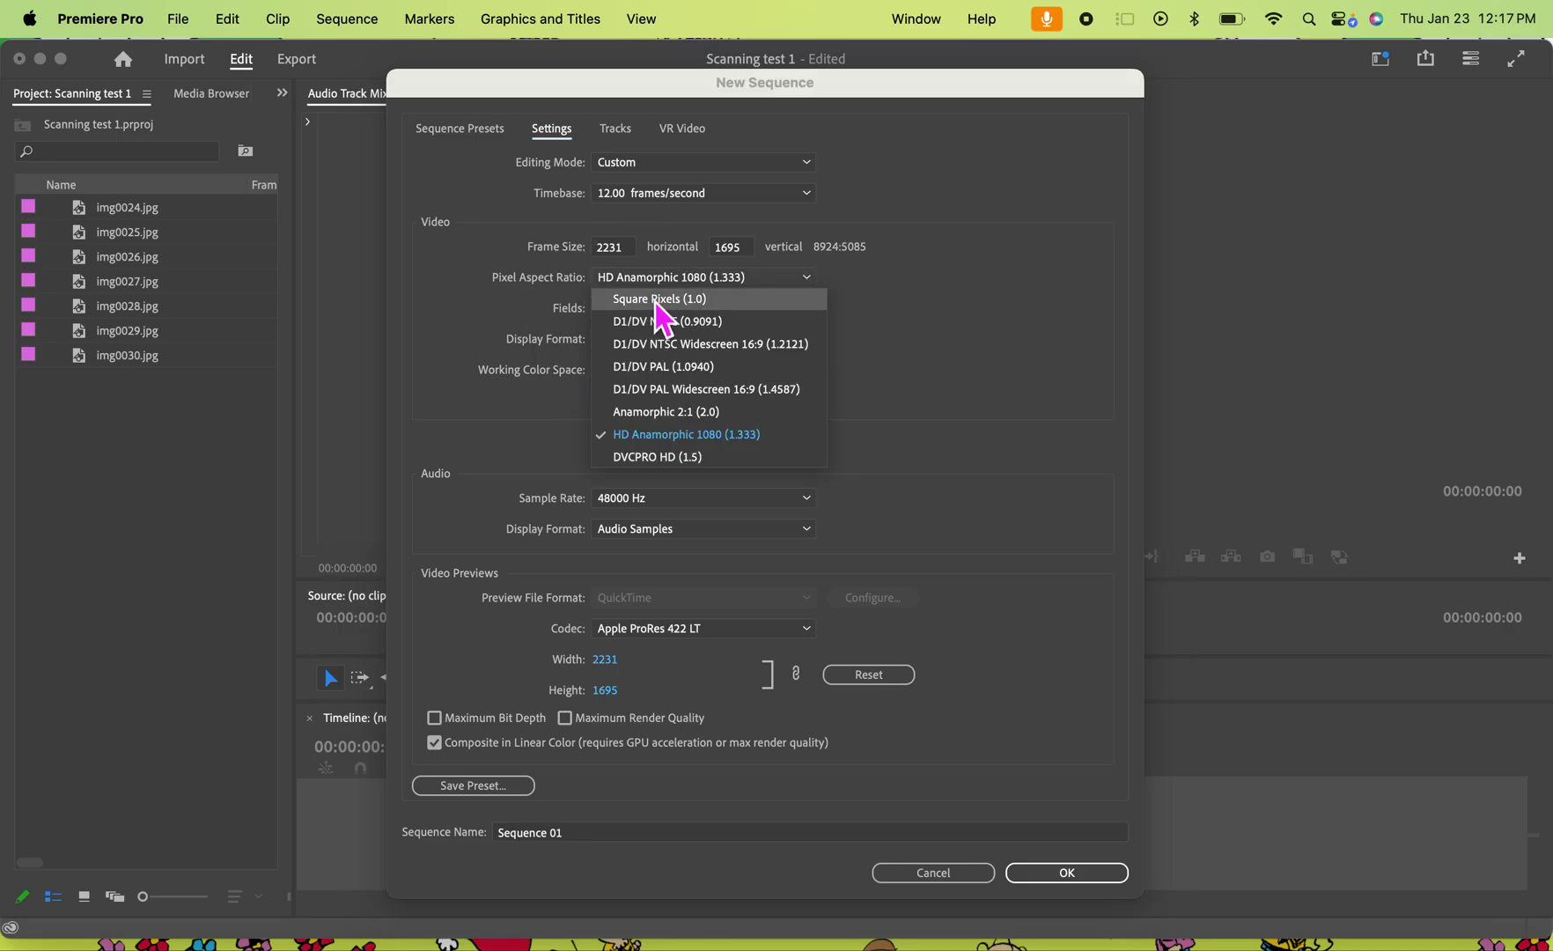
{"action": "left_click", "coordinate": [656, 304]}
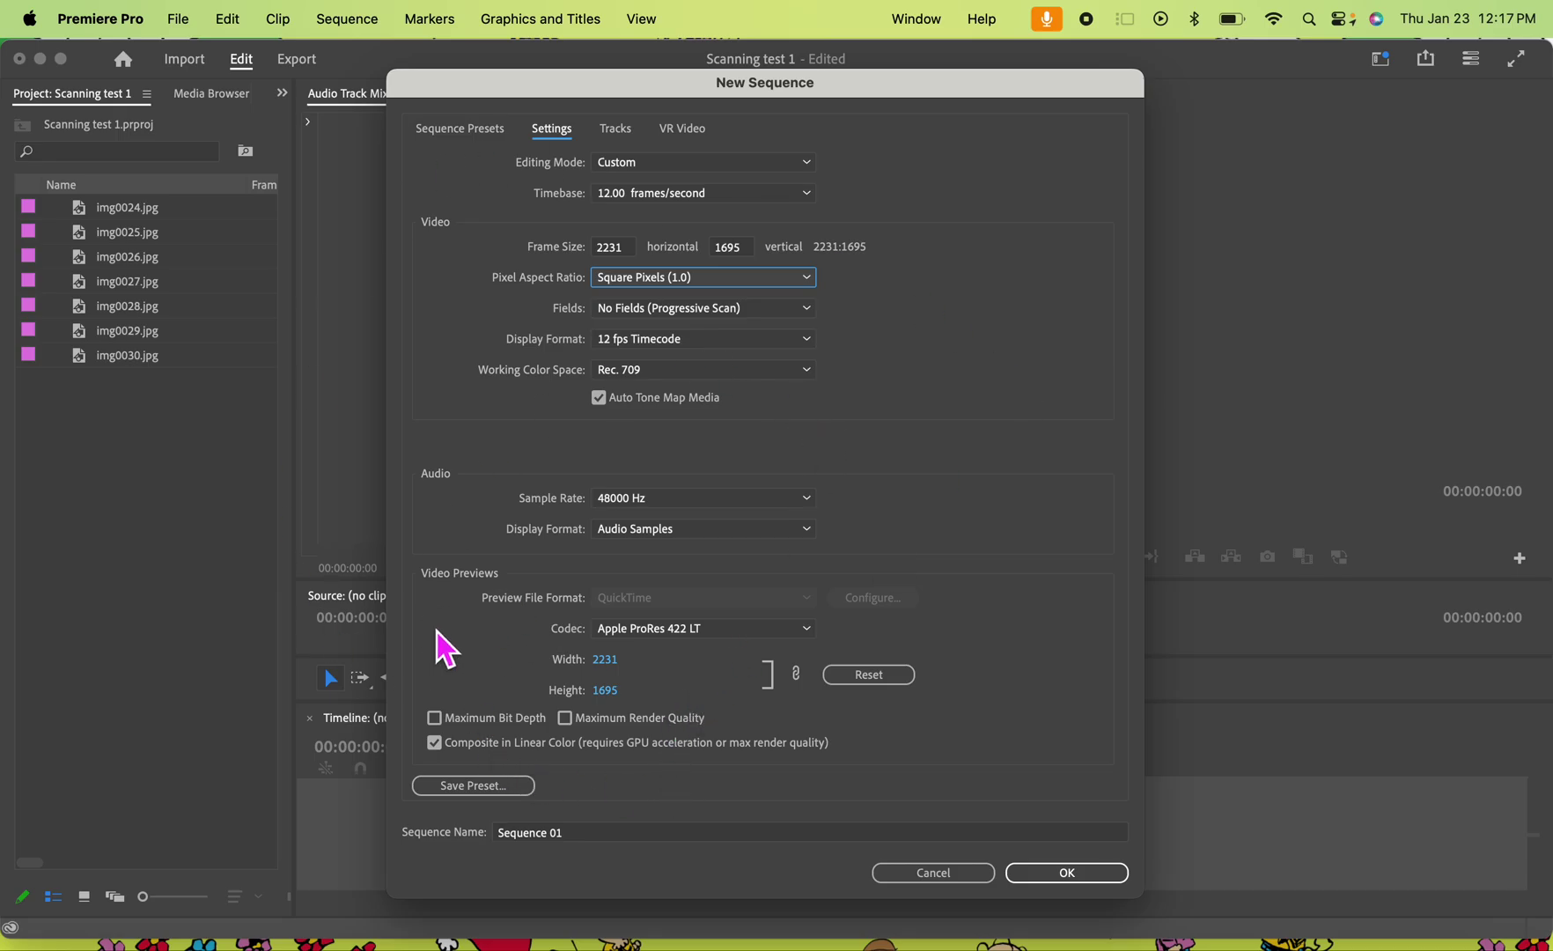
- Save the sequence settings as a preset named "200 dpi frame scans"
{"action": "left_click", "coordinate": [480, 786]}
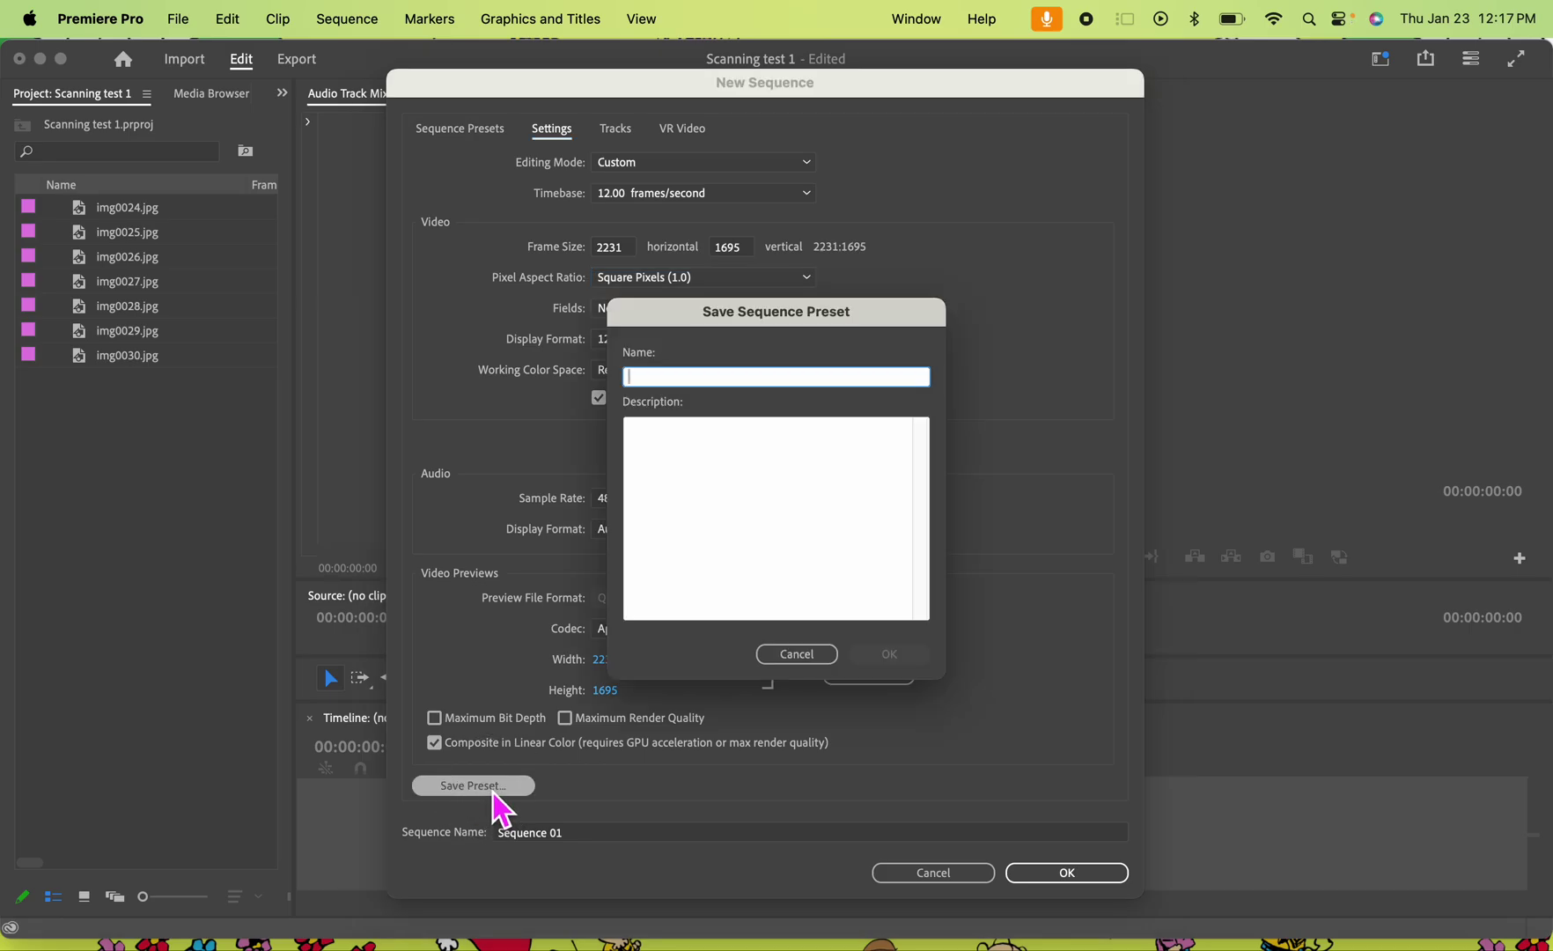
{"action": "left_click", "coordinate": [659, 381]}
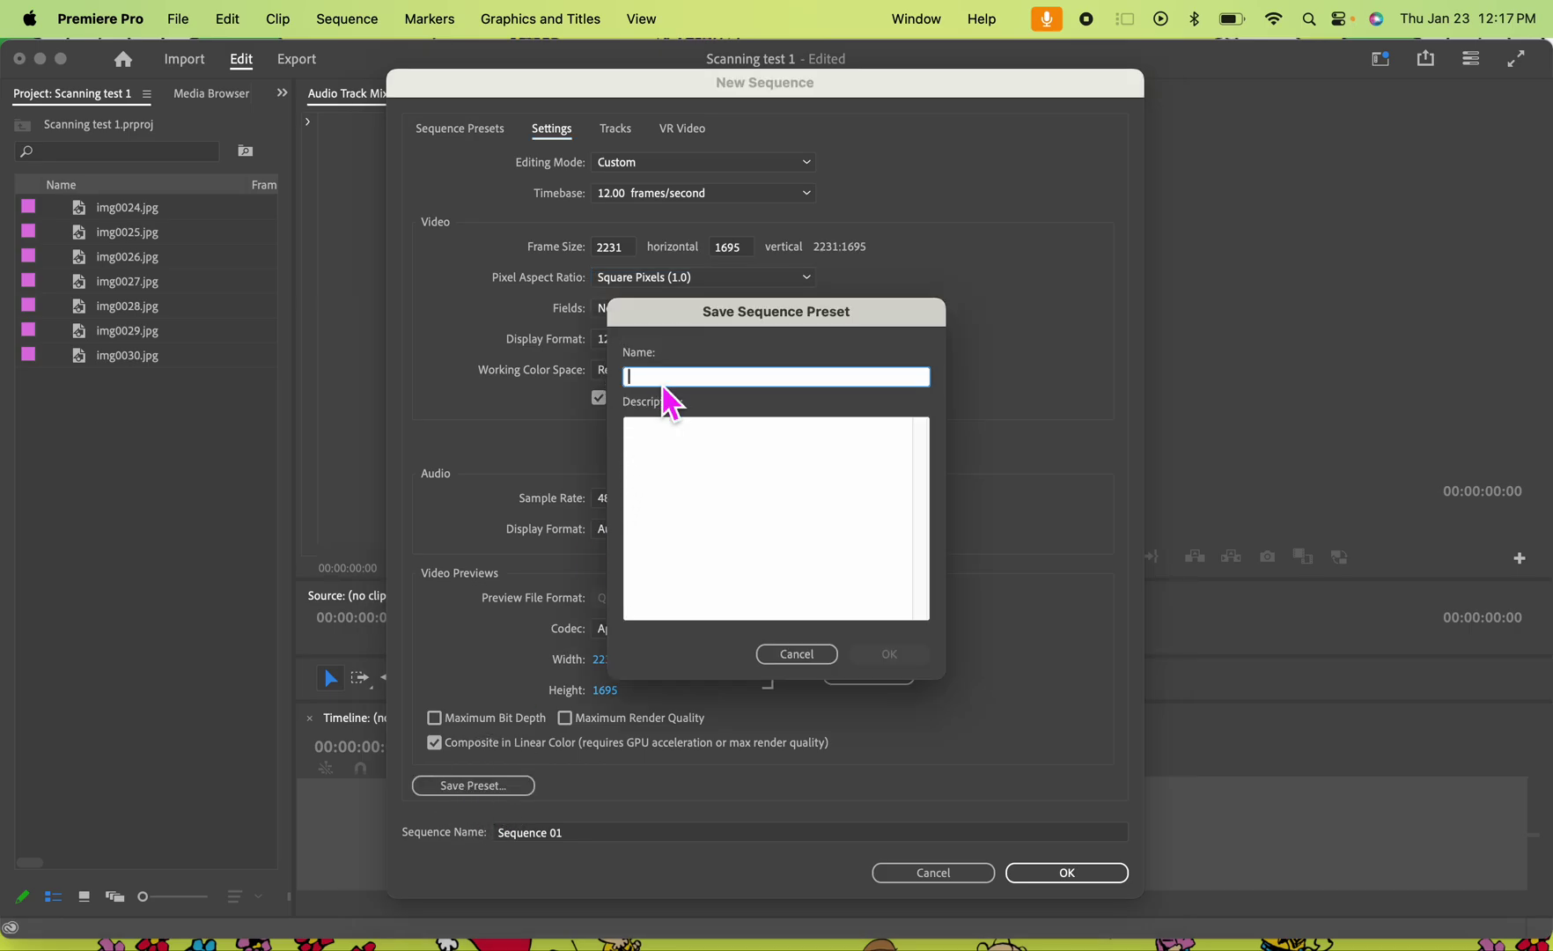
{"action": "type", "text": "200 dpi"}
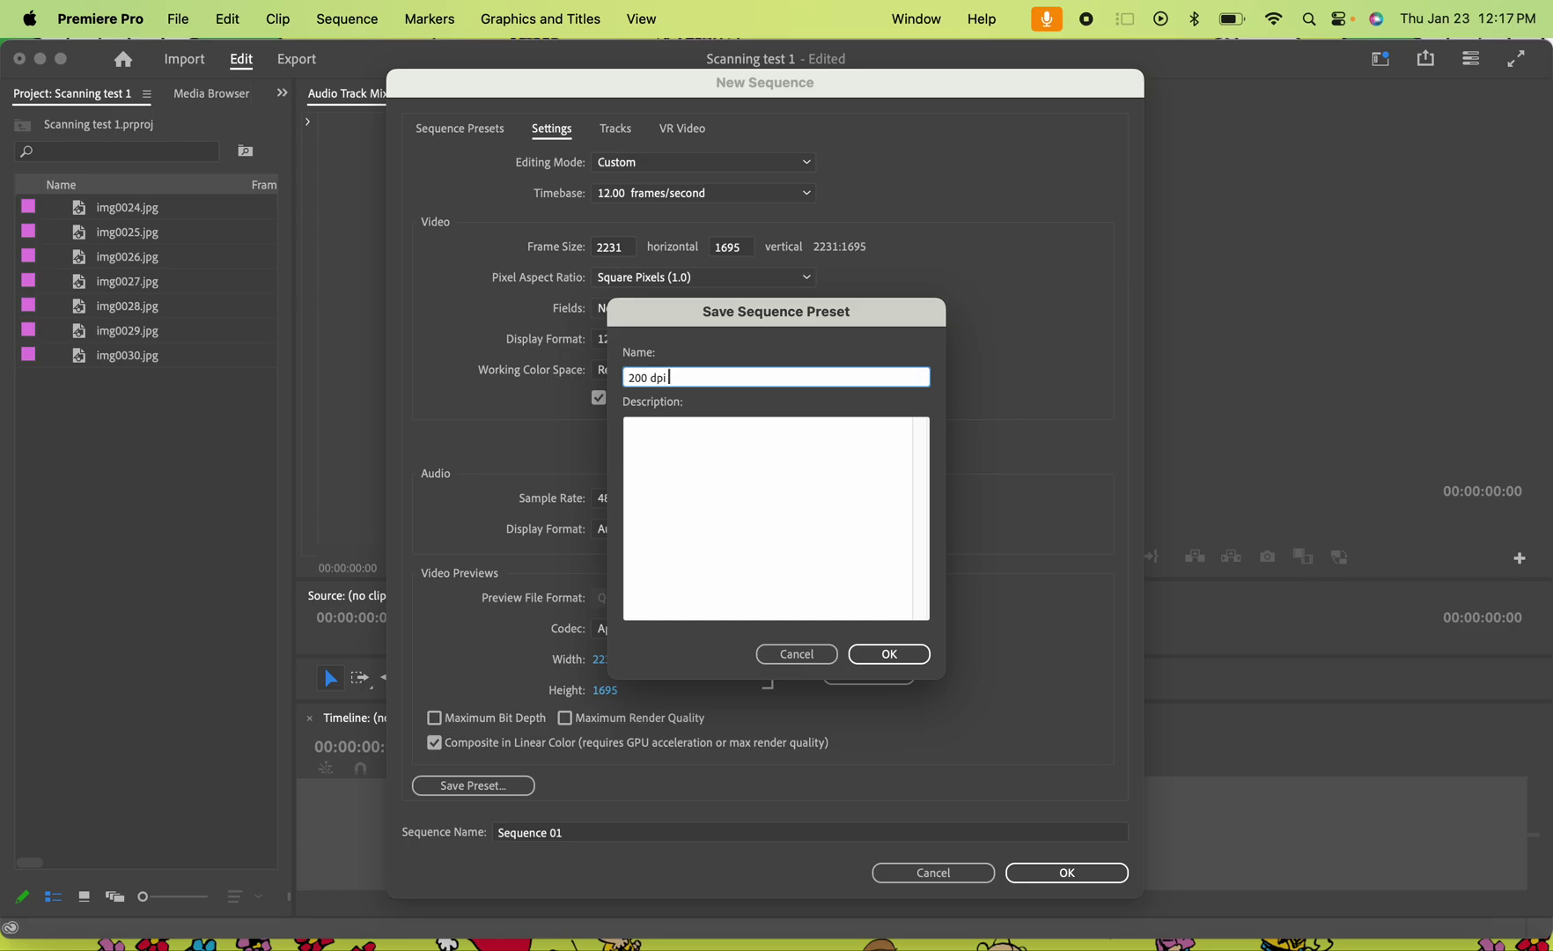
{"action": "type", "text": " frame scans"}
{"action": "left_click", "coordinate": [894, 654]}
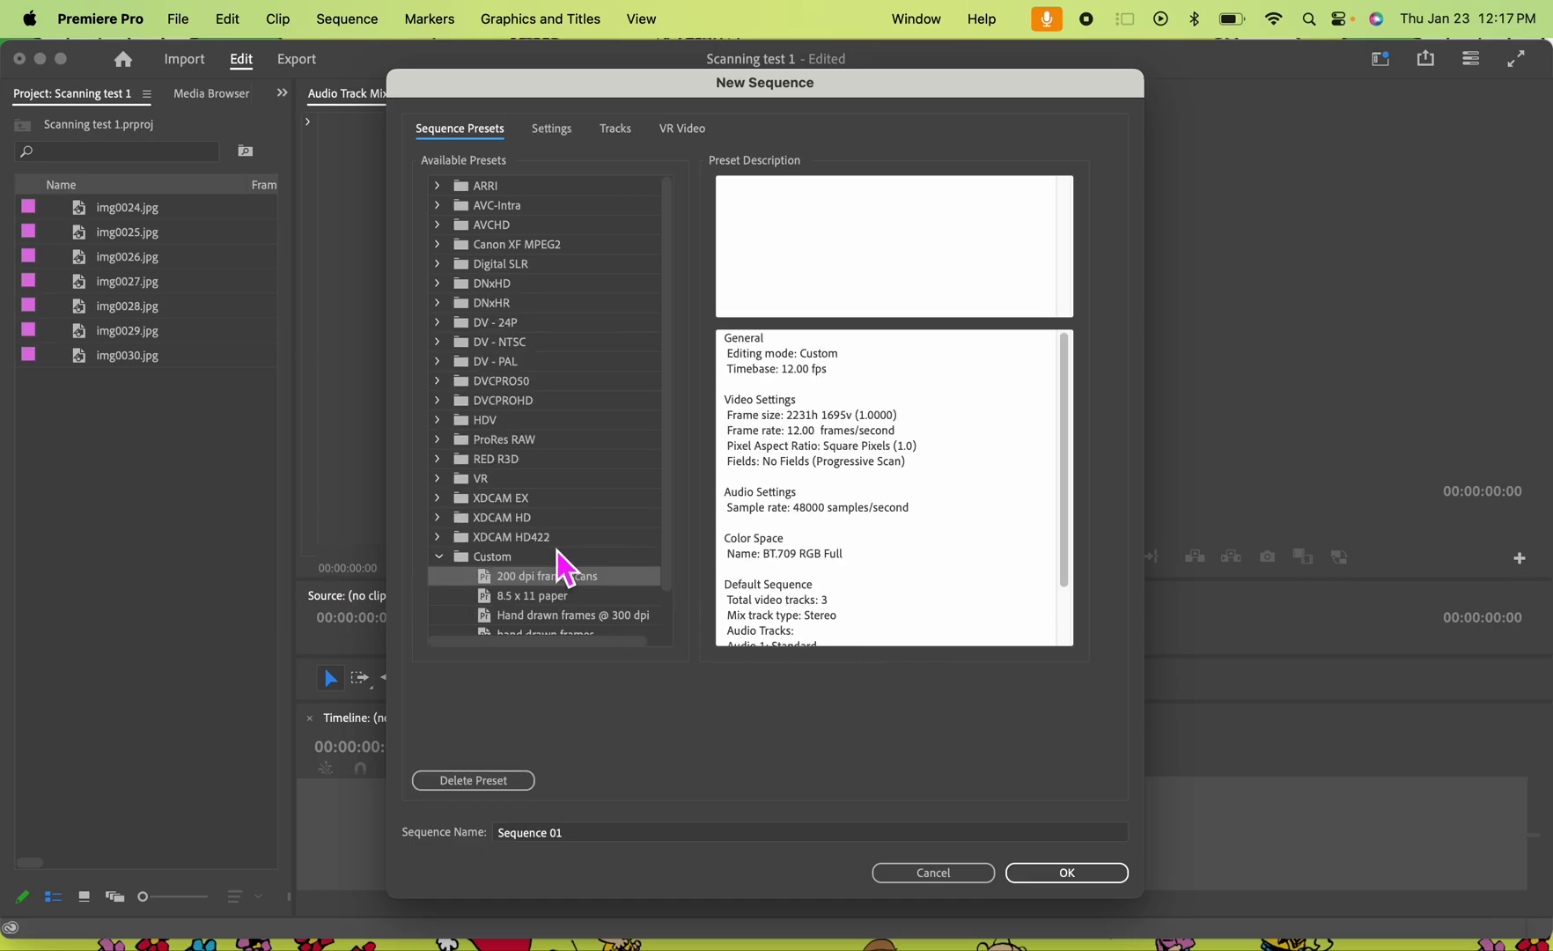
- Create Sequence 01 from the custom preset "200 dpi frame scans"
{"action": "scroll", "coordinate": [603, 518], "scroll_direction": "down", "scroll_amount": 1}
{"action": "scroll", "coordinate": [596, 501], "scroll_direction": "down", "scroll_amount": 2}
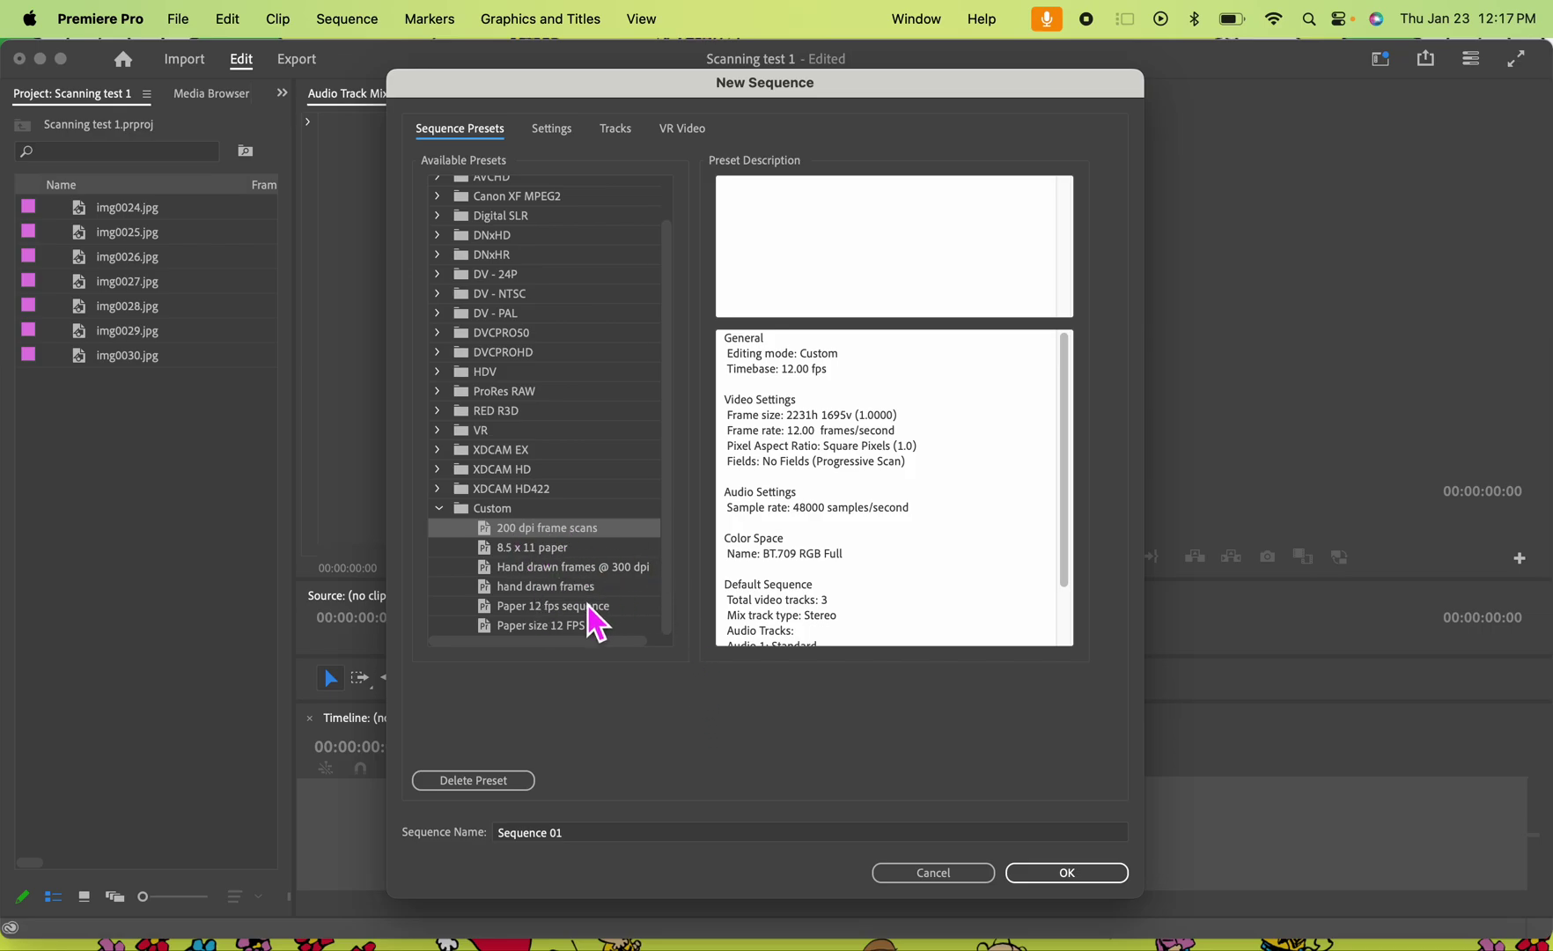
{"action": "left_click", "coordinate": [1096, 876]}
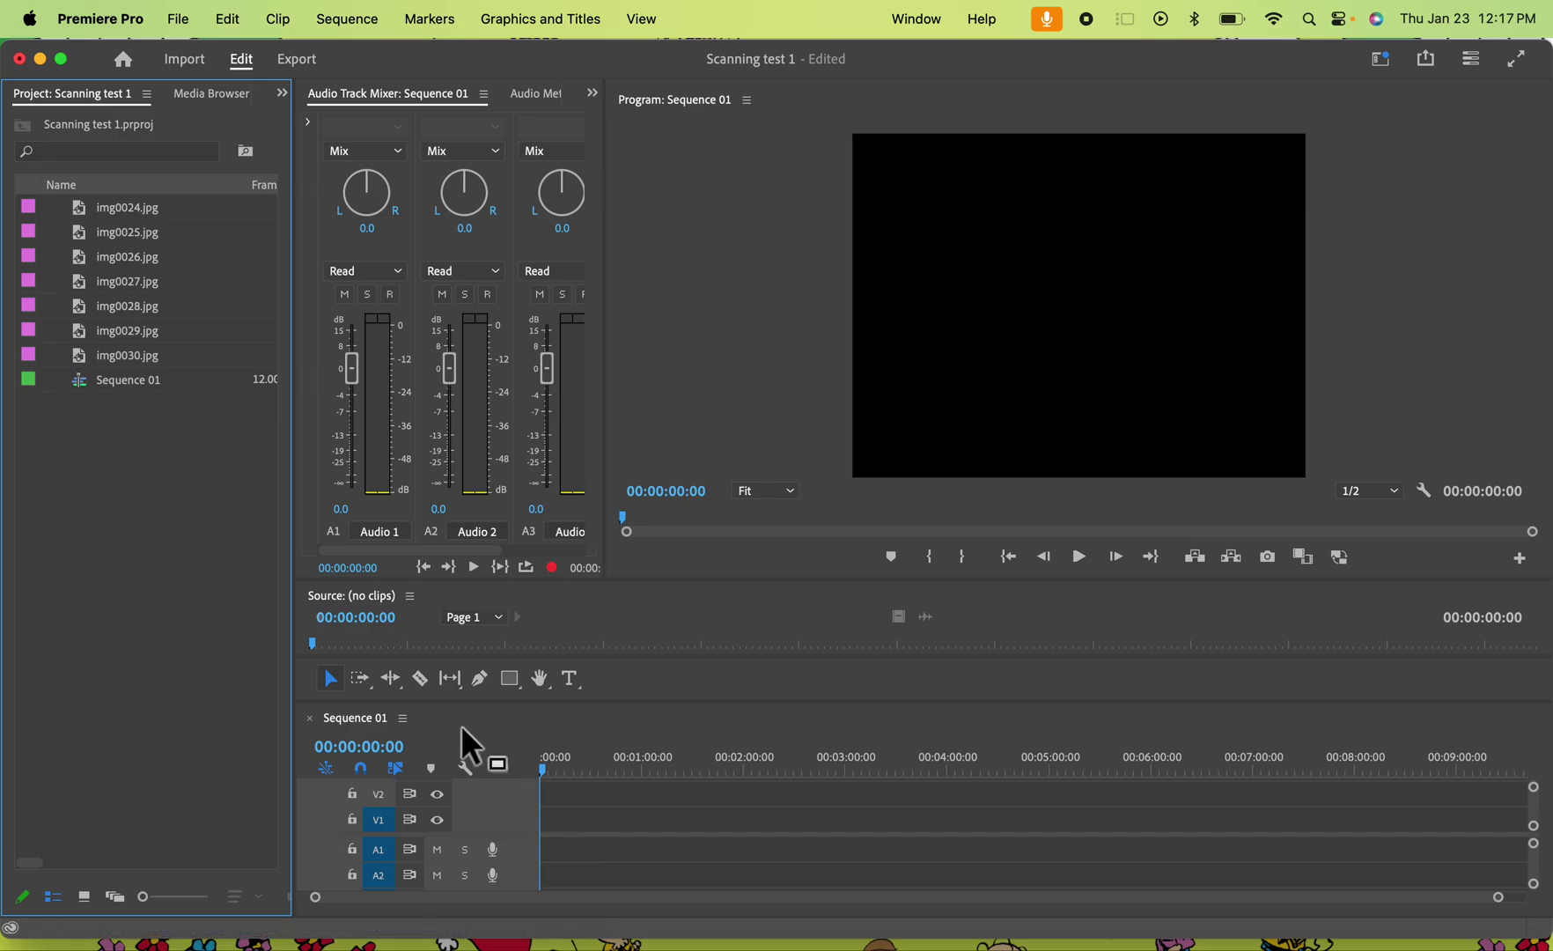
{"action": "left_click", "coordinate": [547, 773]}
{"action": "left_click_drag", "start_coordinate": [547, 773], "coordinate": [478, 777]}
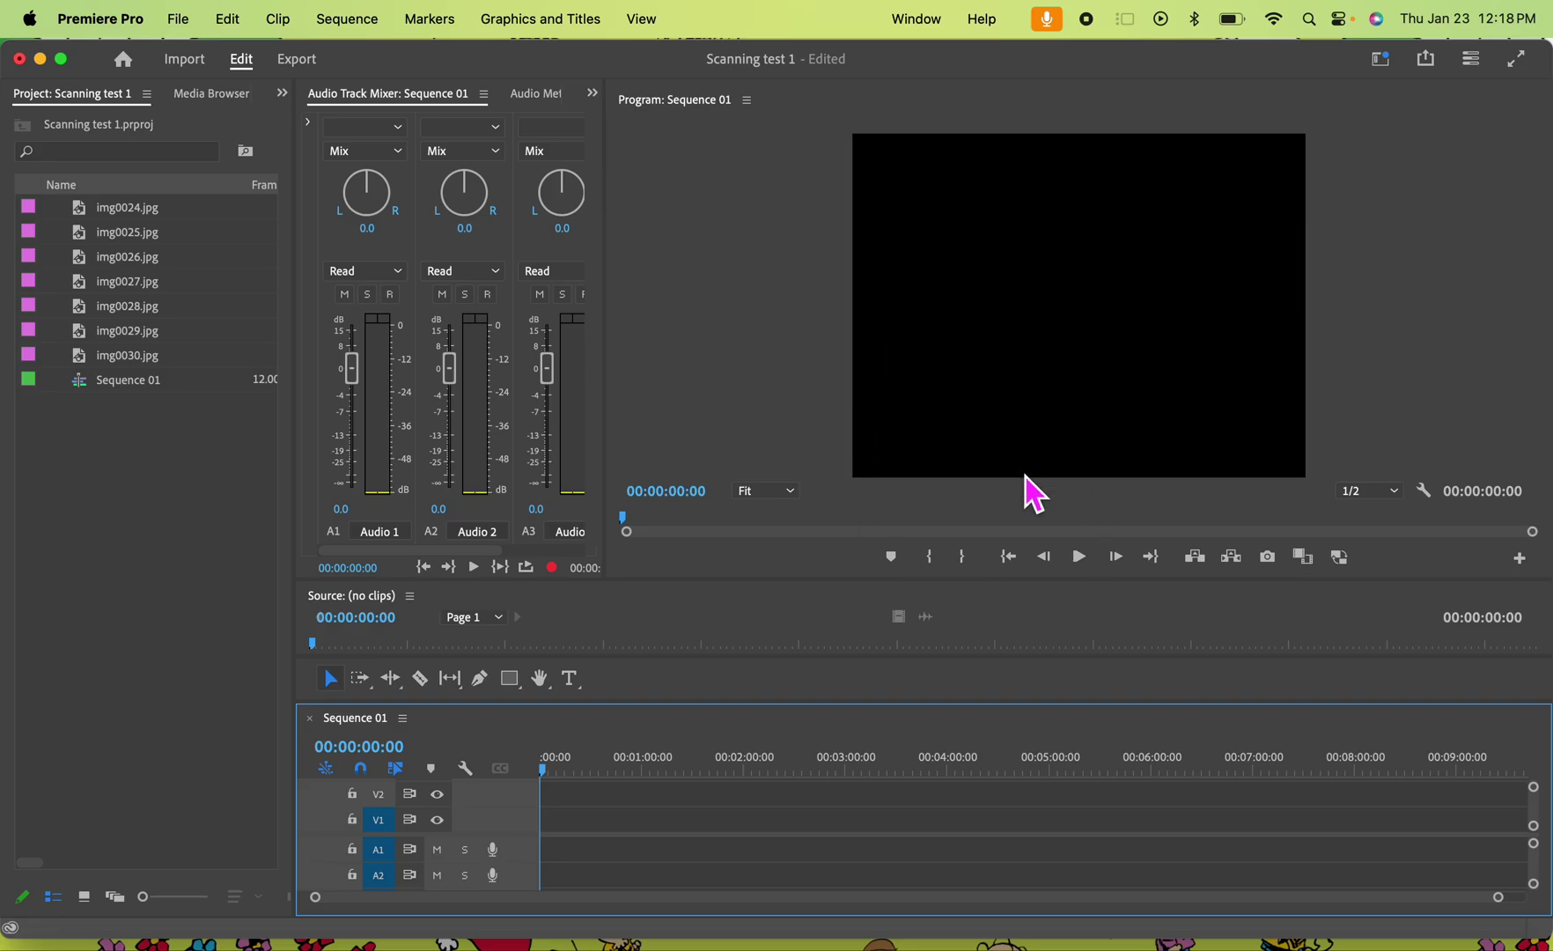
- Group the scans img0024.jpg through img0030.jpg into a new bin named "scan test 1" and collapse the bin
{"action": "left_click", "coordinate": [155, 213]}
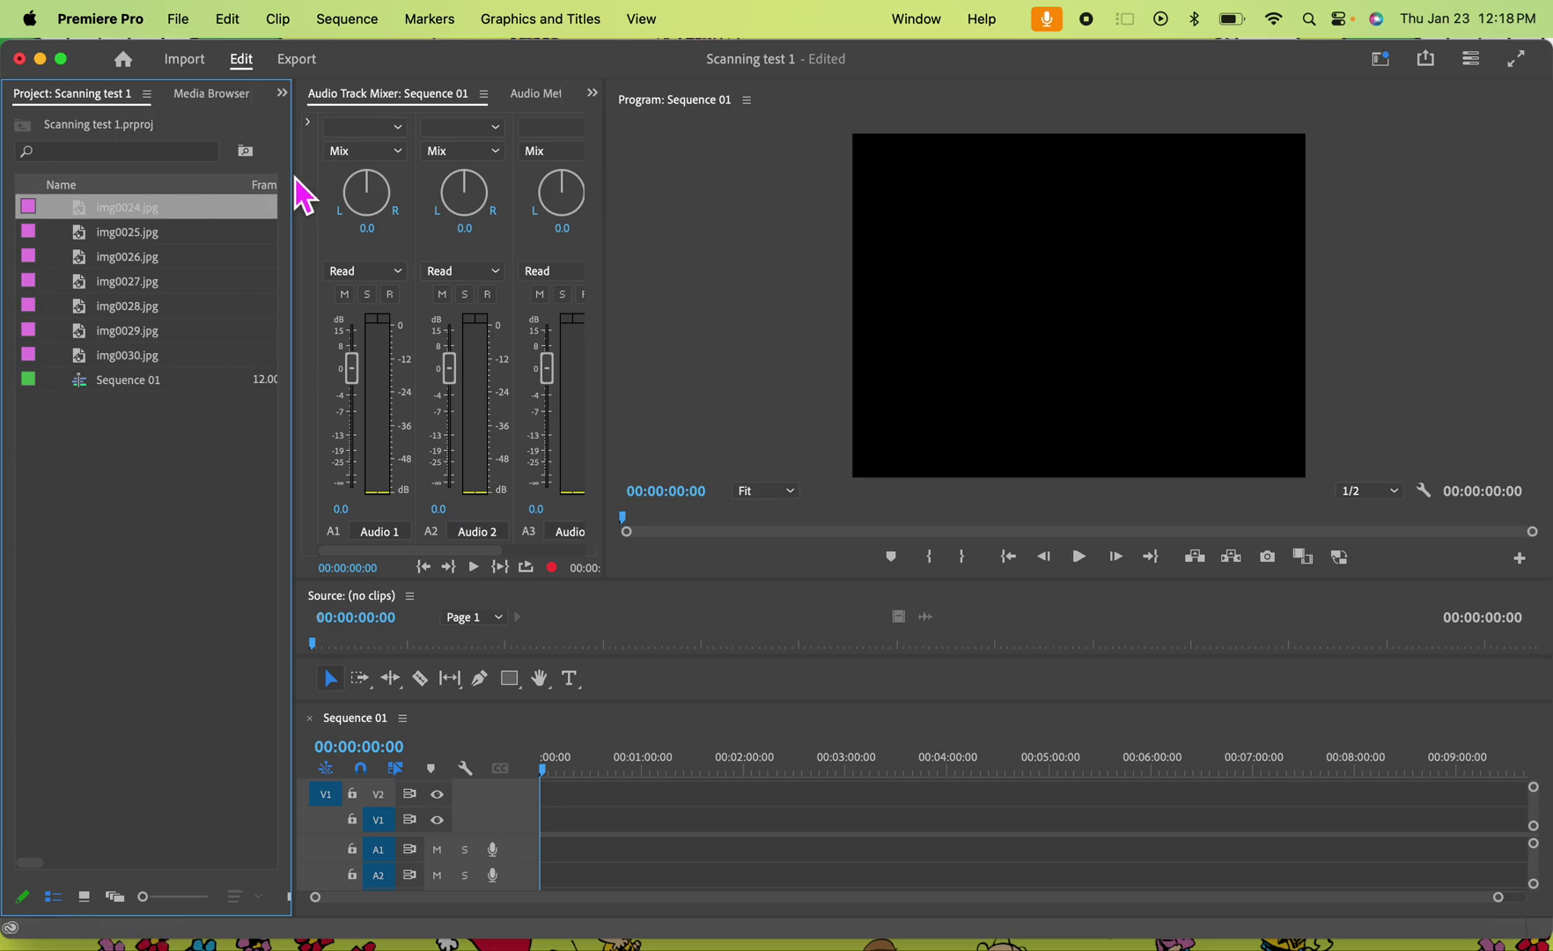
{"action": "left_click", "coordinate": [129, 361], "text": "shift"}
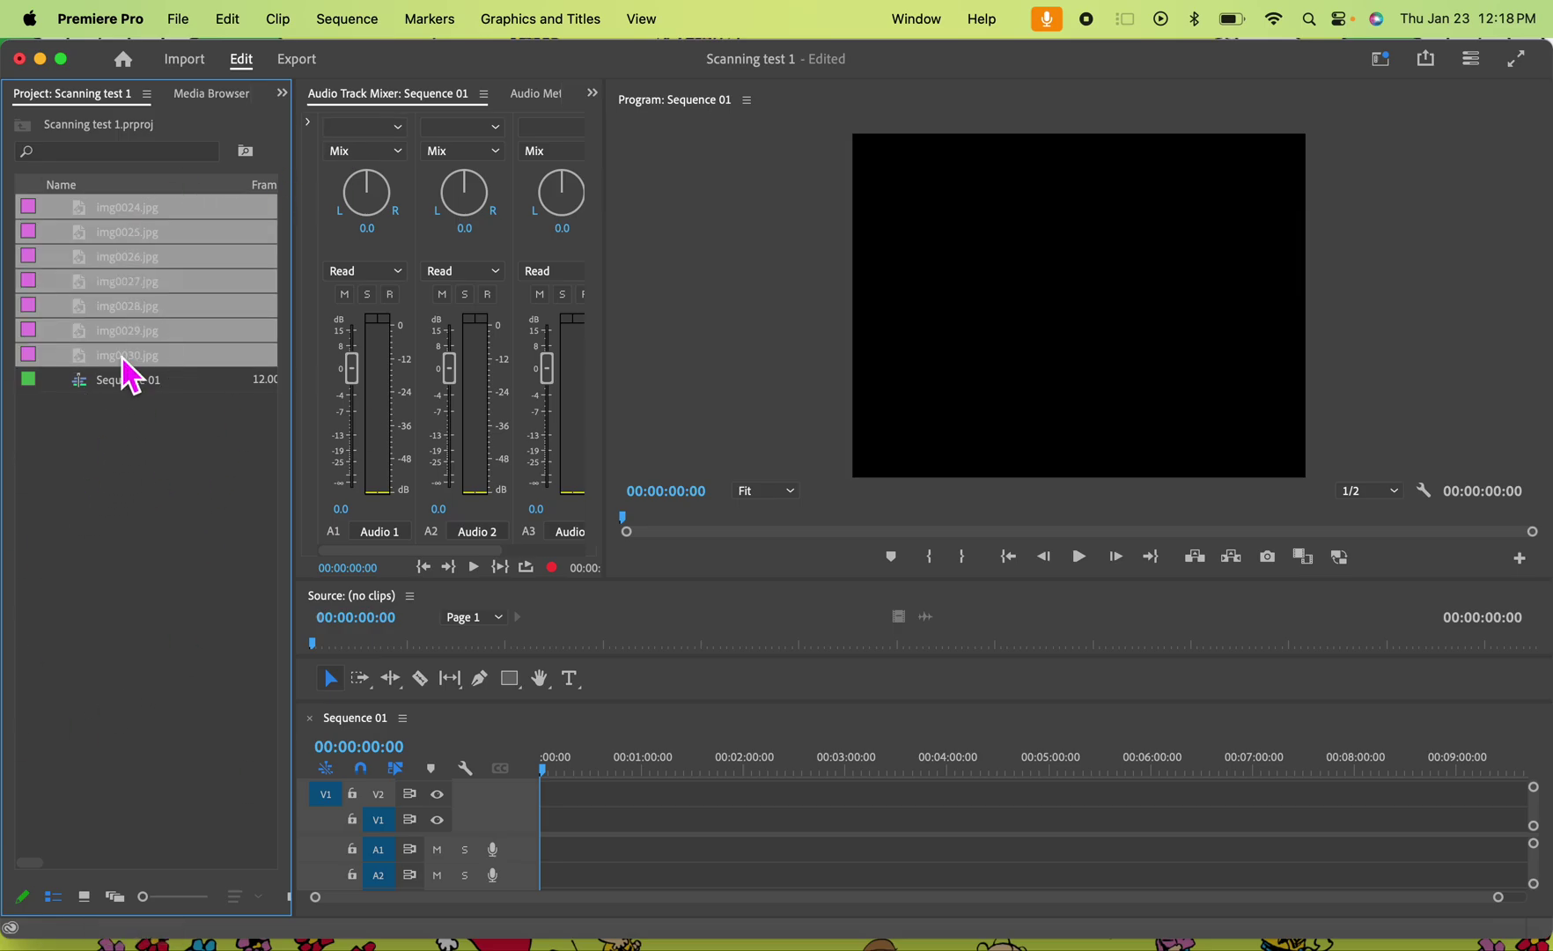
{"action": "right_click", "coordinate": [135, 248]}
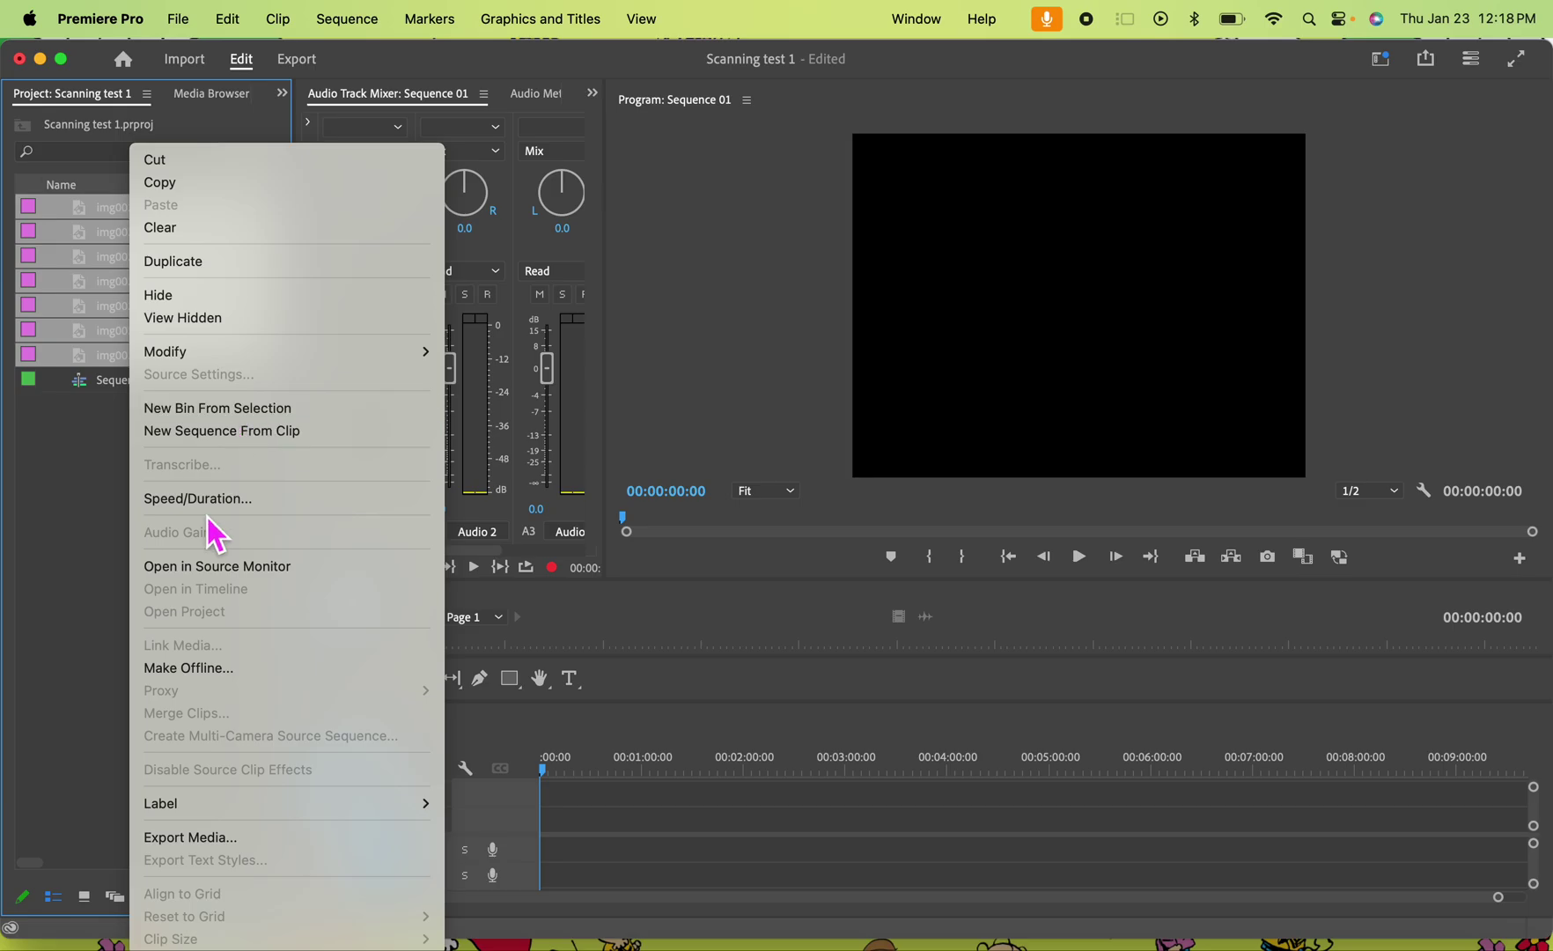
{"action": "left_click", "coordinate": [216, 411]}
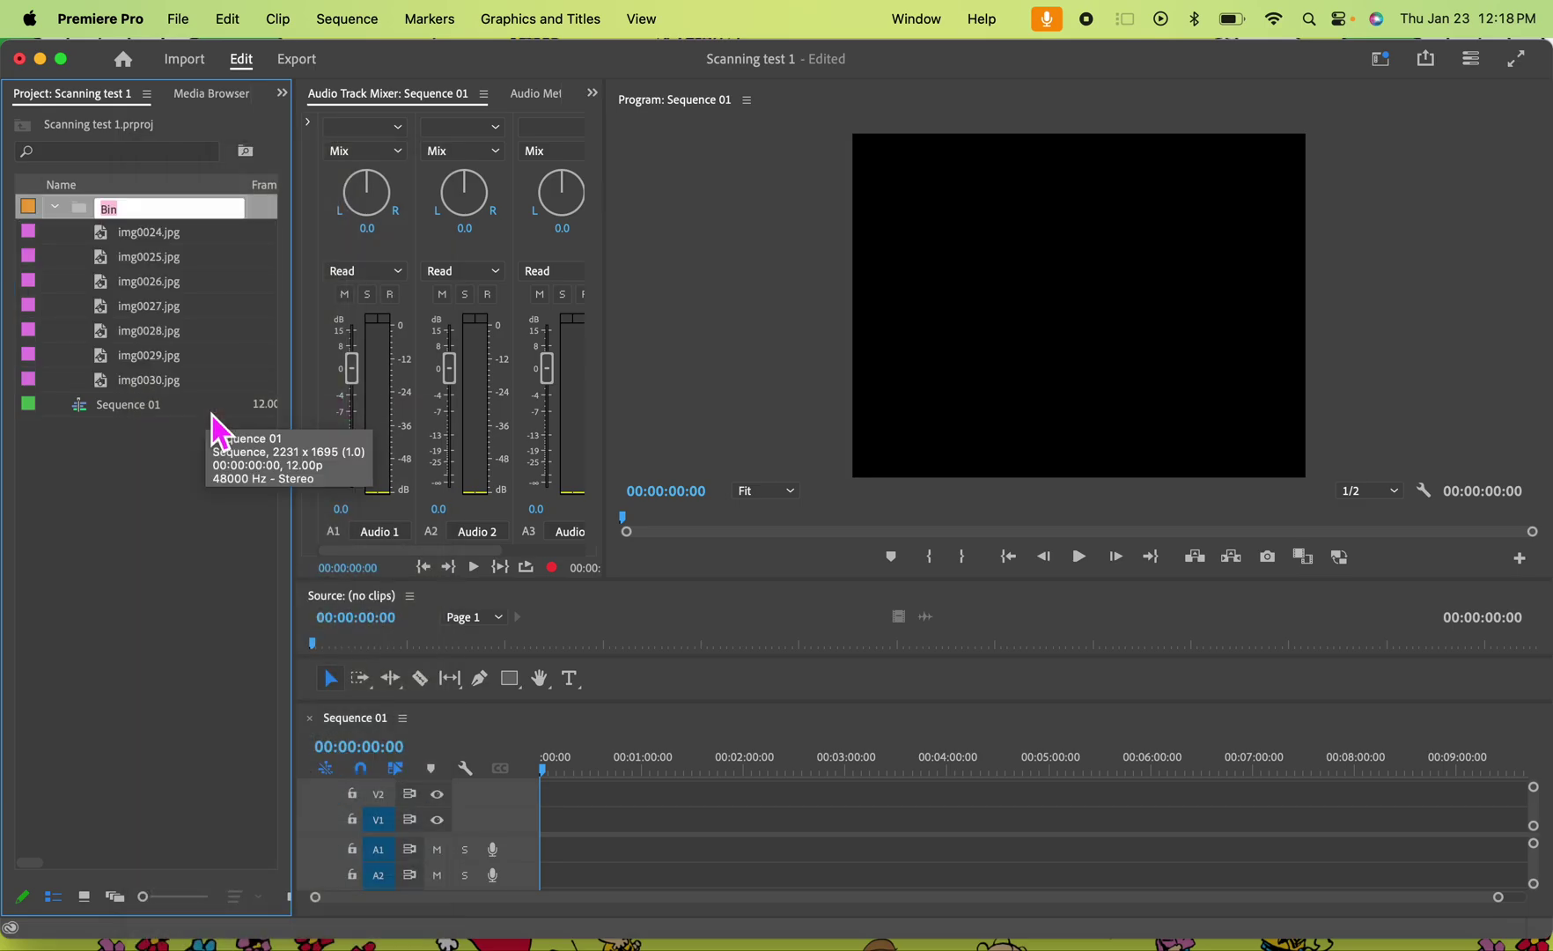
{"action": "type", "text": "scan test 1"}
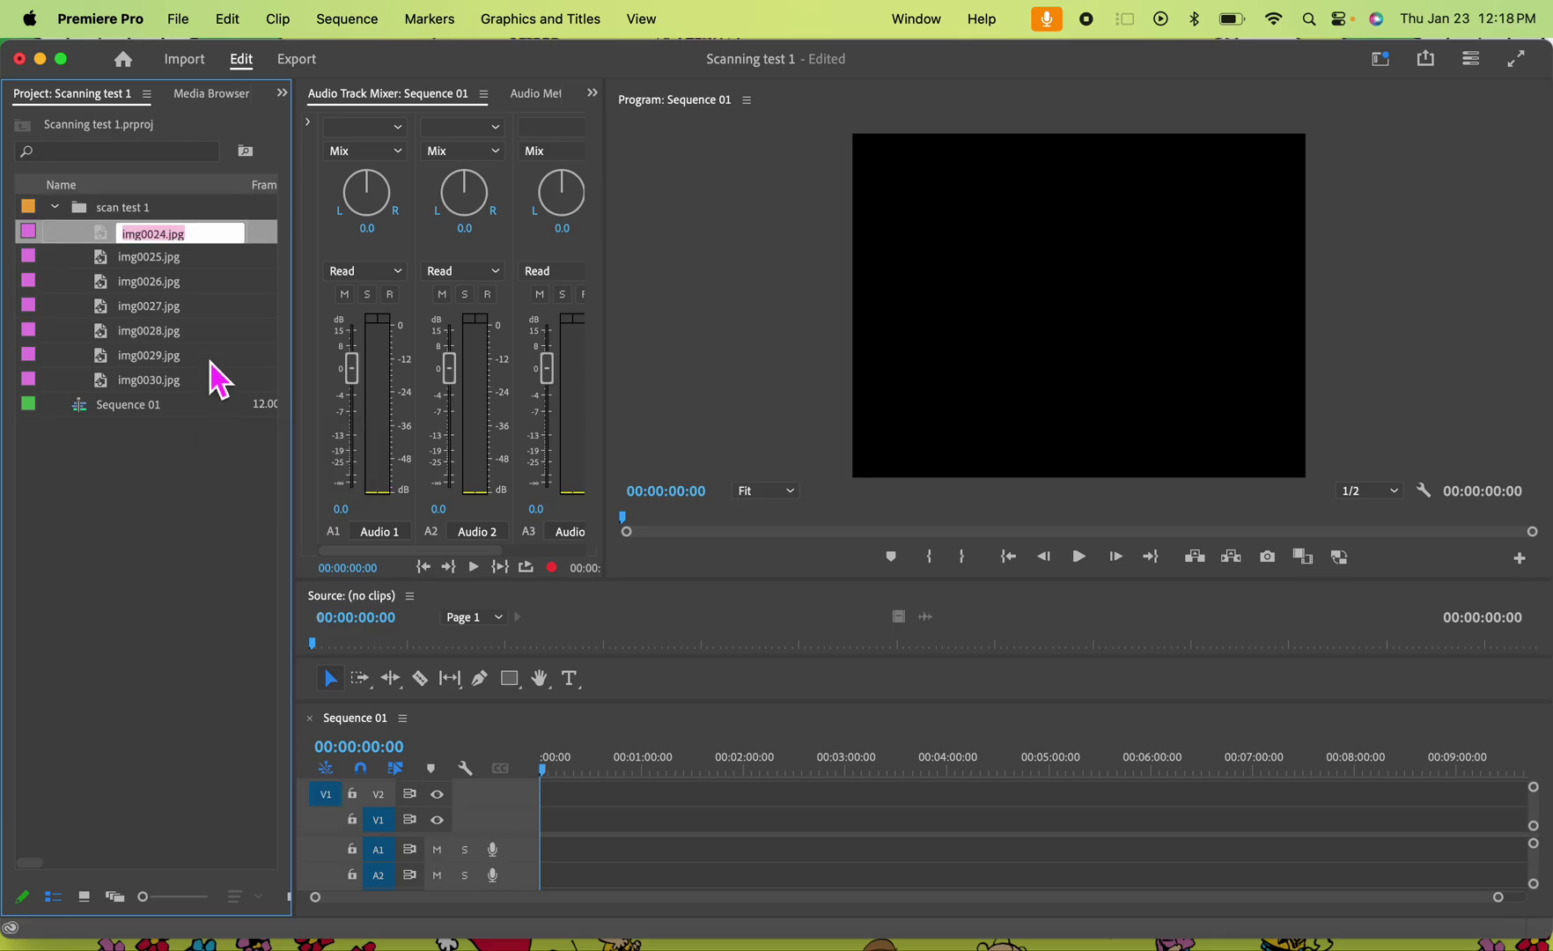
{"action": "left_click", "coordinate": [56, 208]}
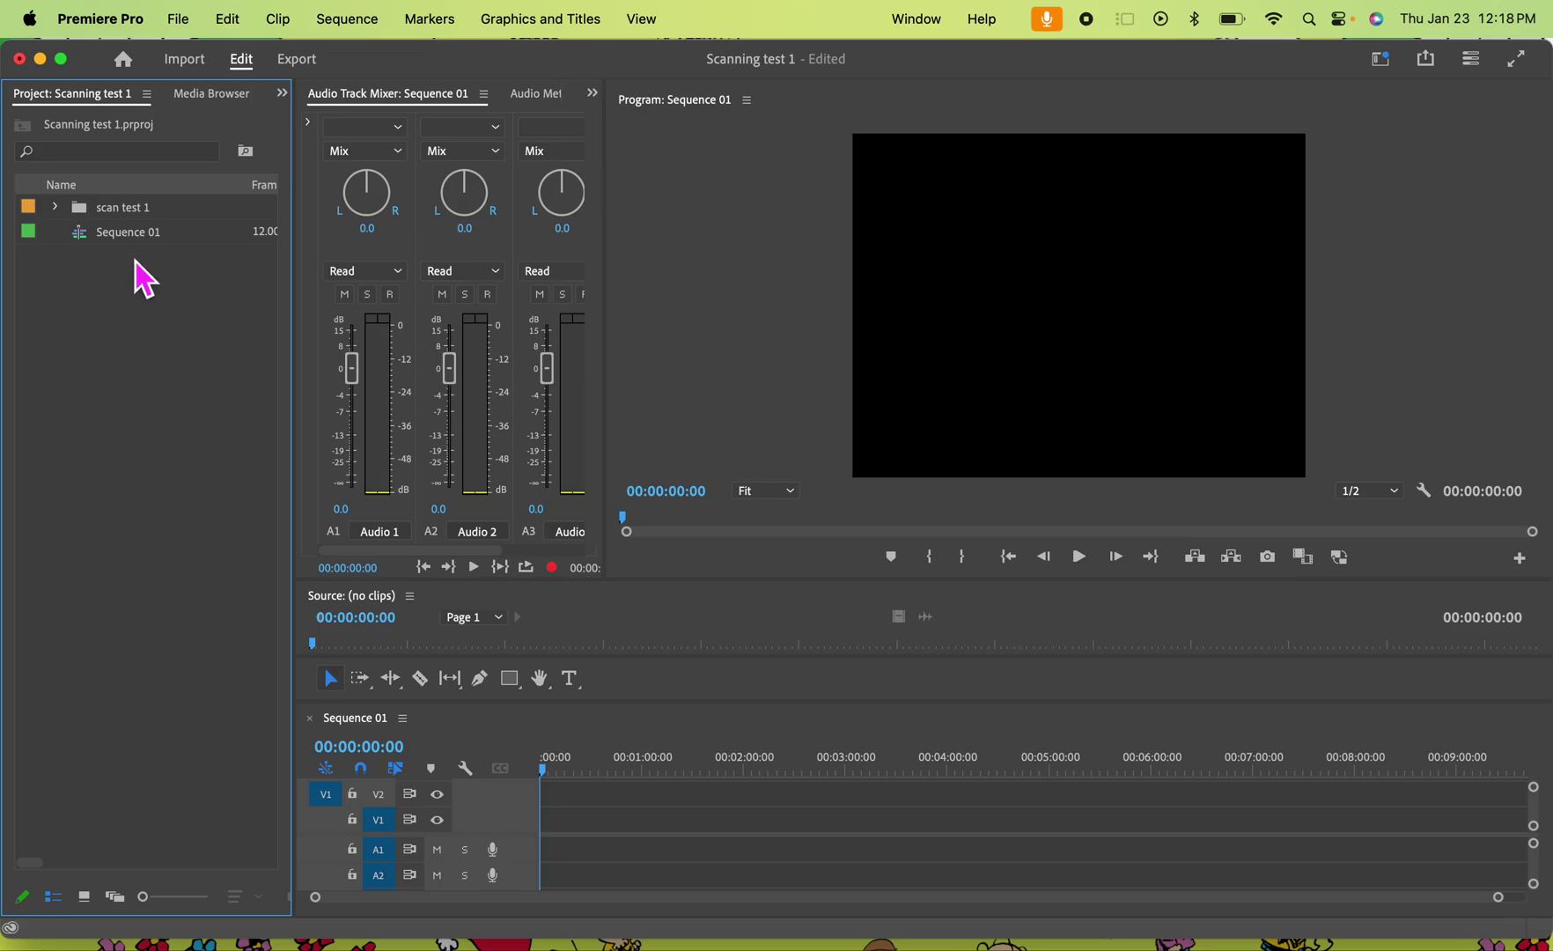
- Place img0024.jpg through img0030.jpg from the scan test 1 bin at the start of track V1 and preview the playback
{"action": "left_click", "coordinate": [55, 208]}
{"action": "left_click", "coordinate": [171, 233]}
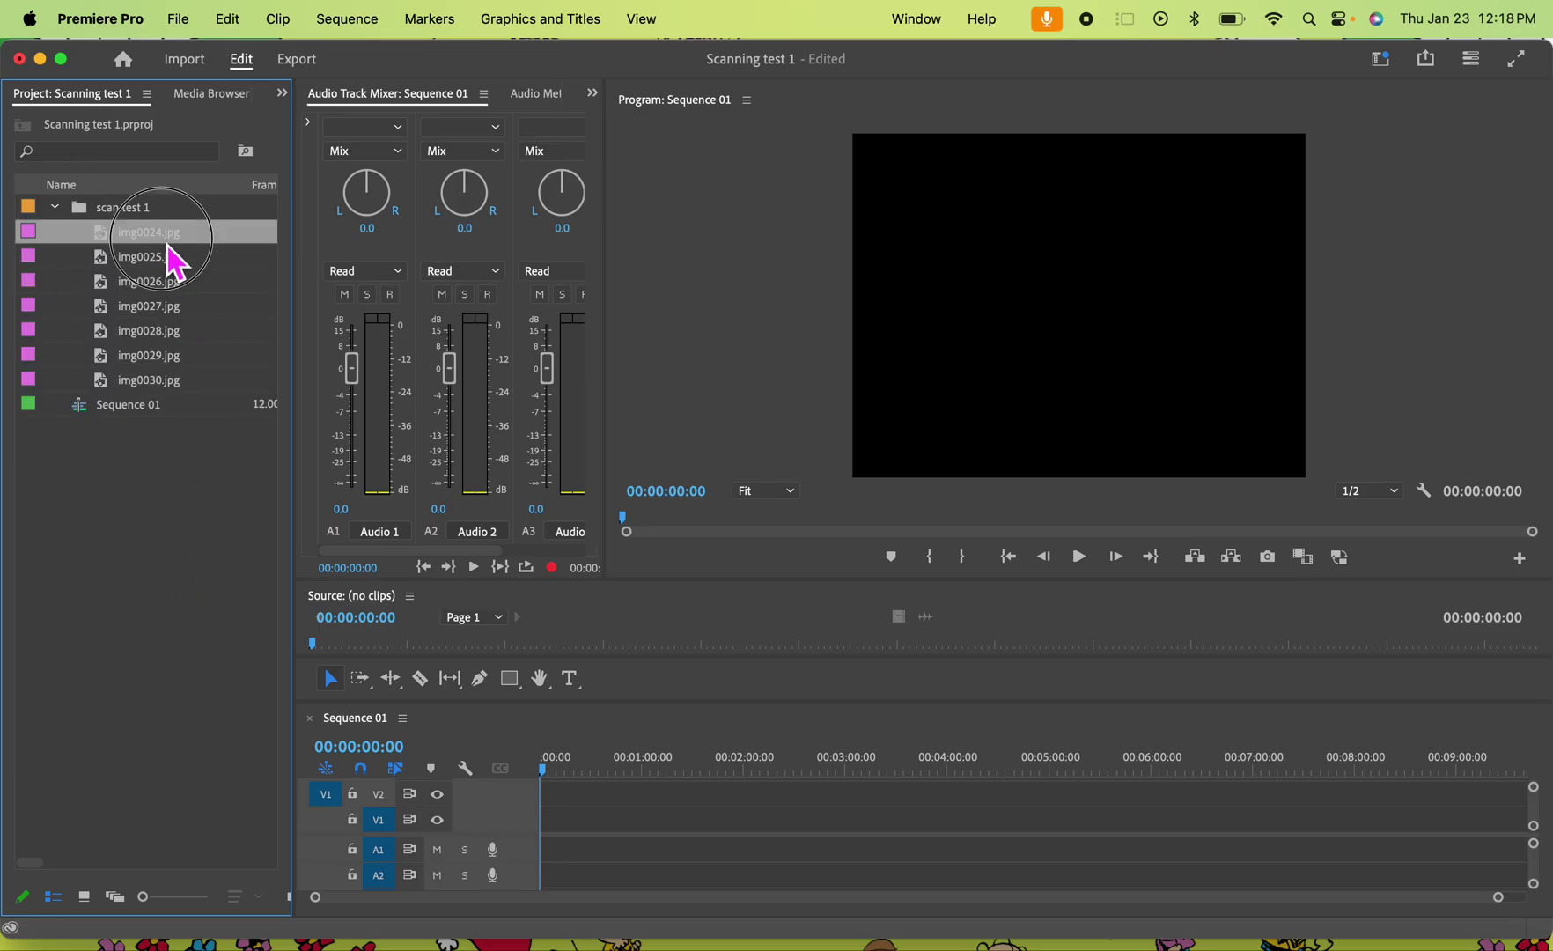
{"action": "left_click", "coordinate": [170, 381], "text": "shift"}
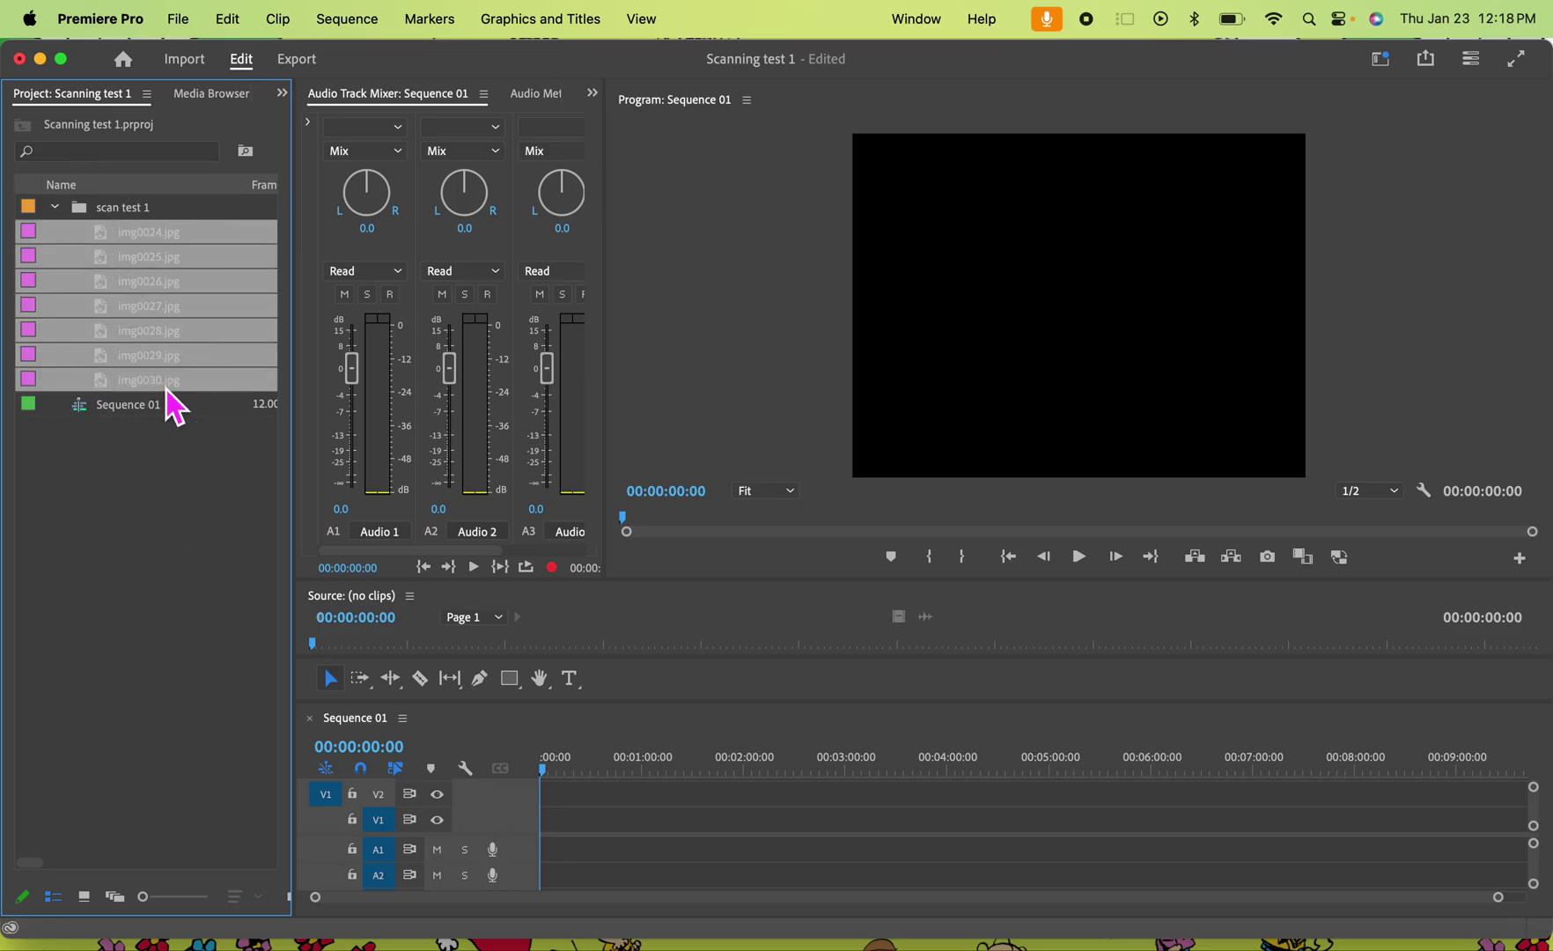
{"action": "left_click_drag", "start_coordinate": [176, 265], "coordinate": [529, 773]}
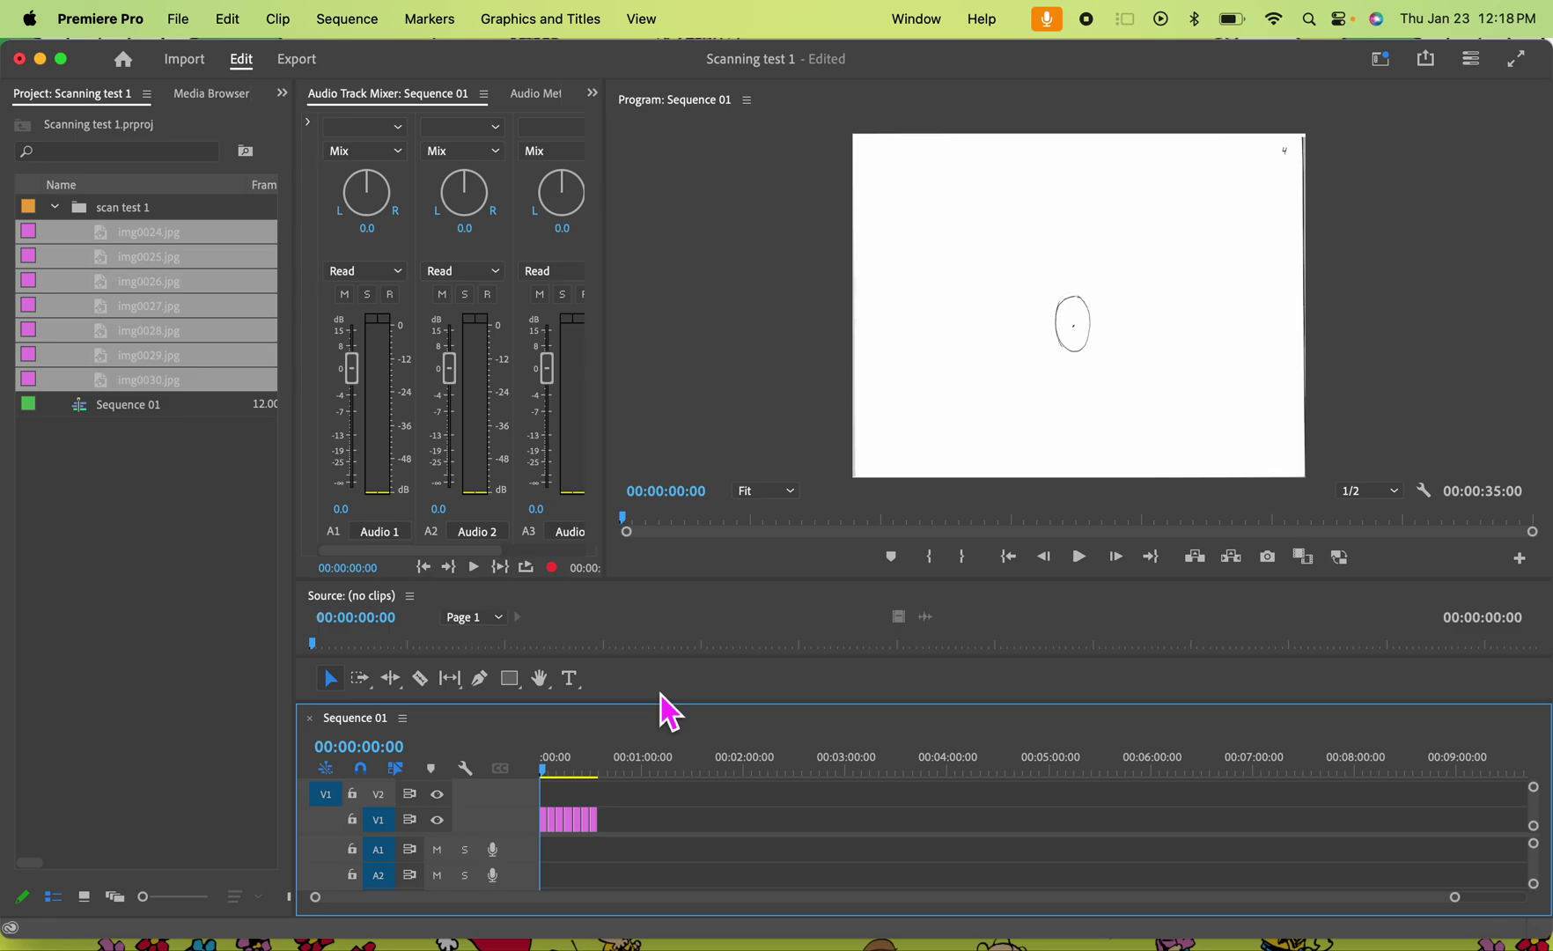
{"action": "key", "text": "space"}
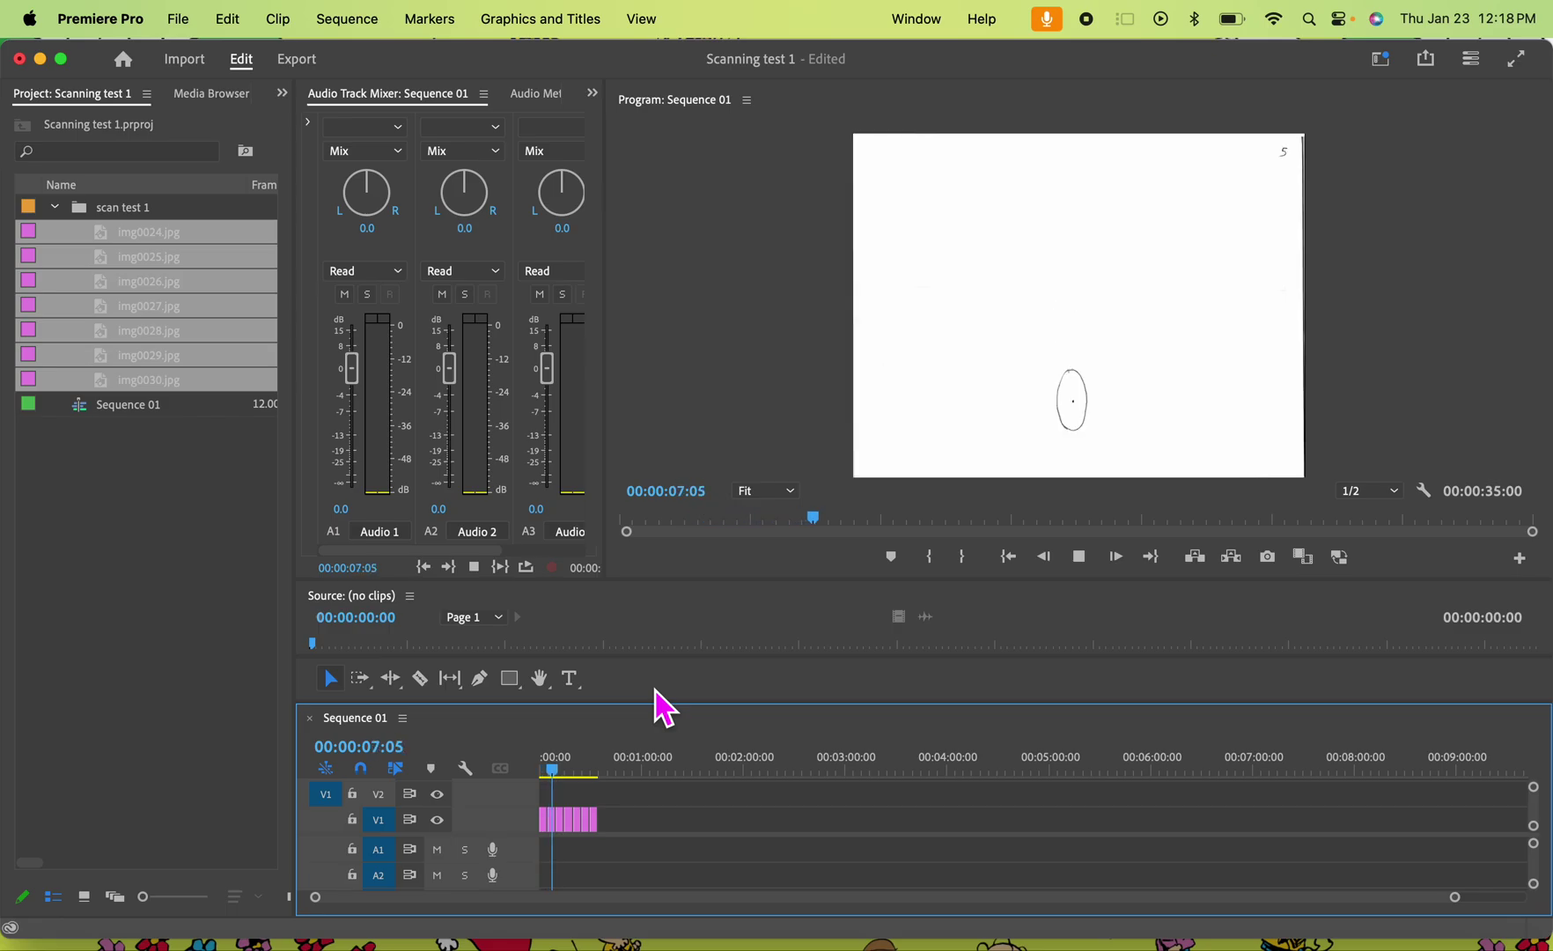
{"action": "key", "text": "space"}
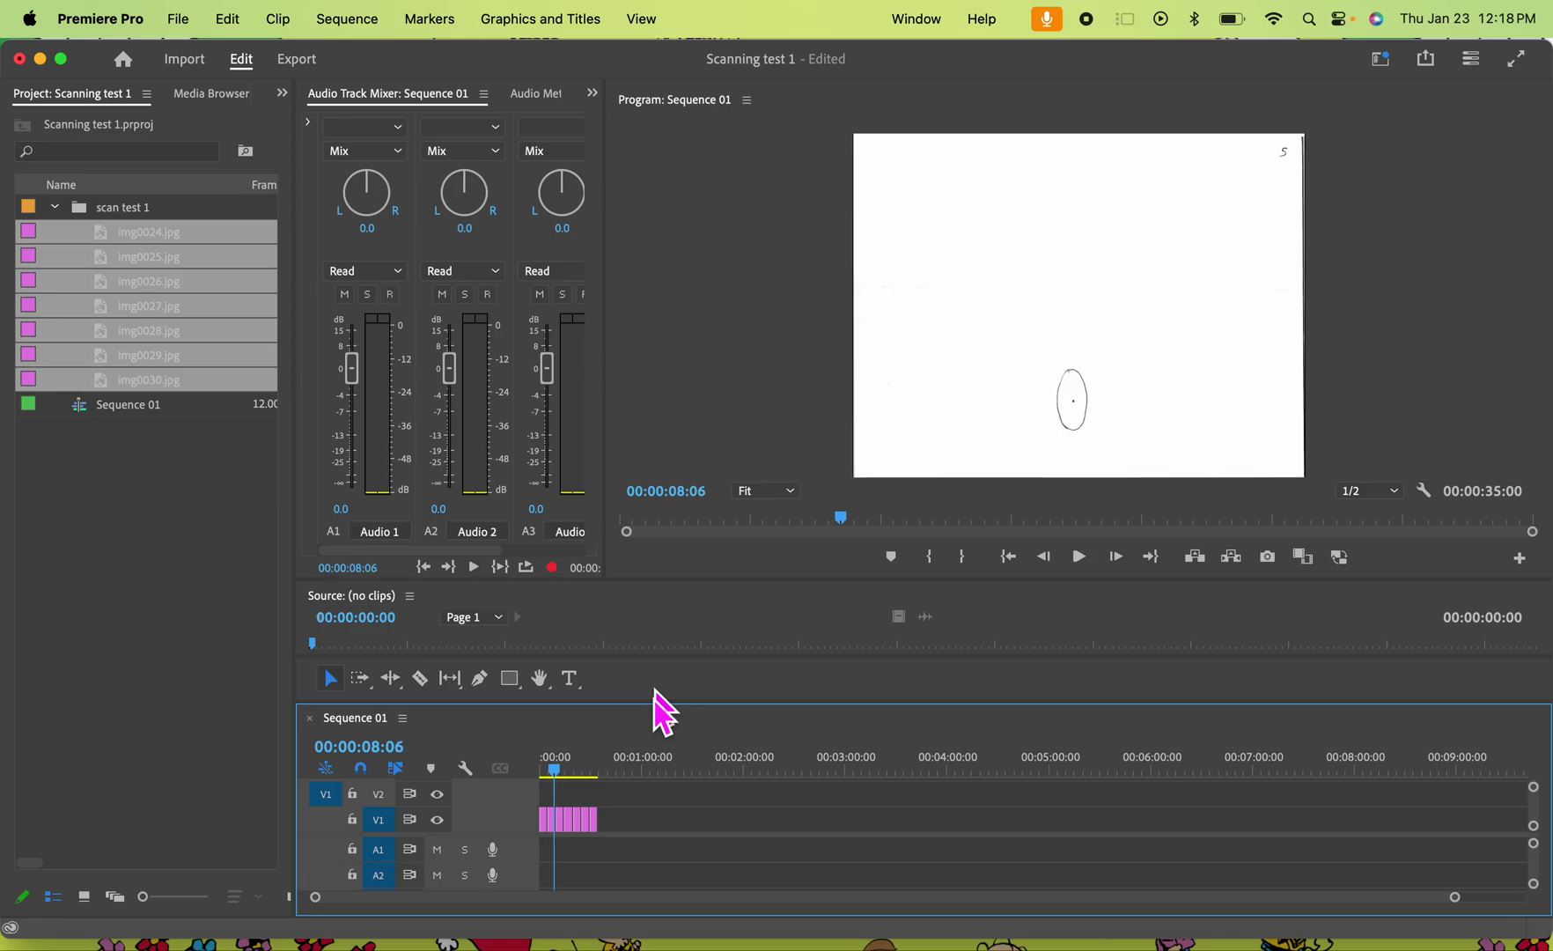
- Delete all the scan clips from track V1 of Sequence 01
{"action": "left_click", "coordinate": [596, 821]}
{"action": "left_click", "coordinate": [547, 826]}
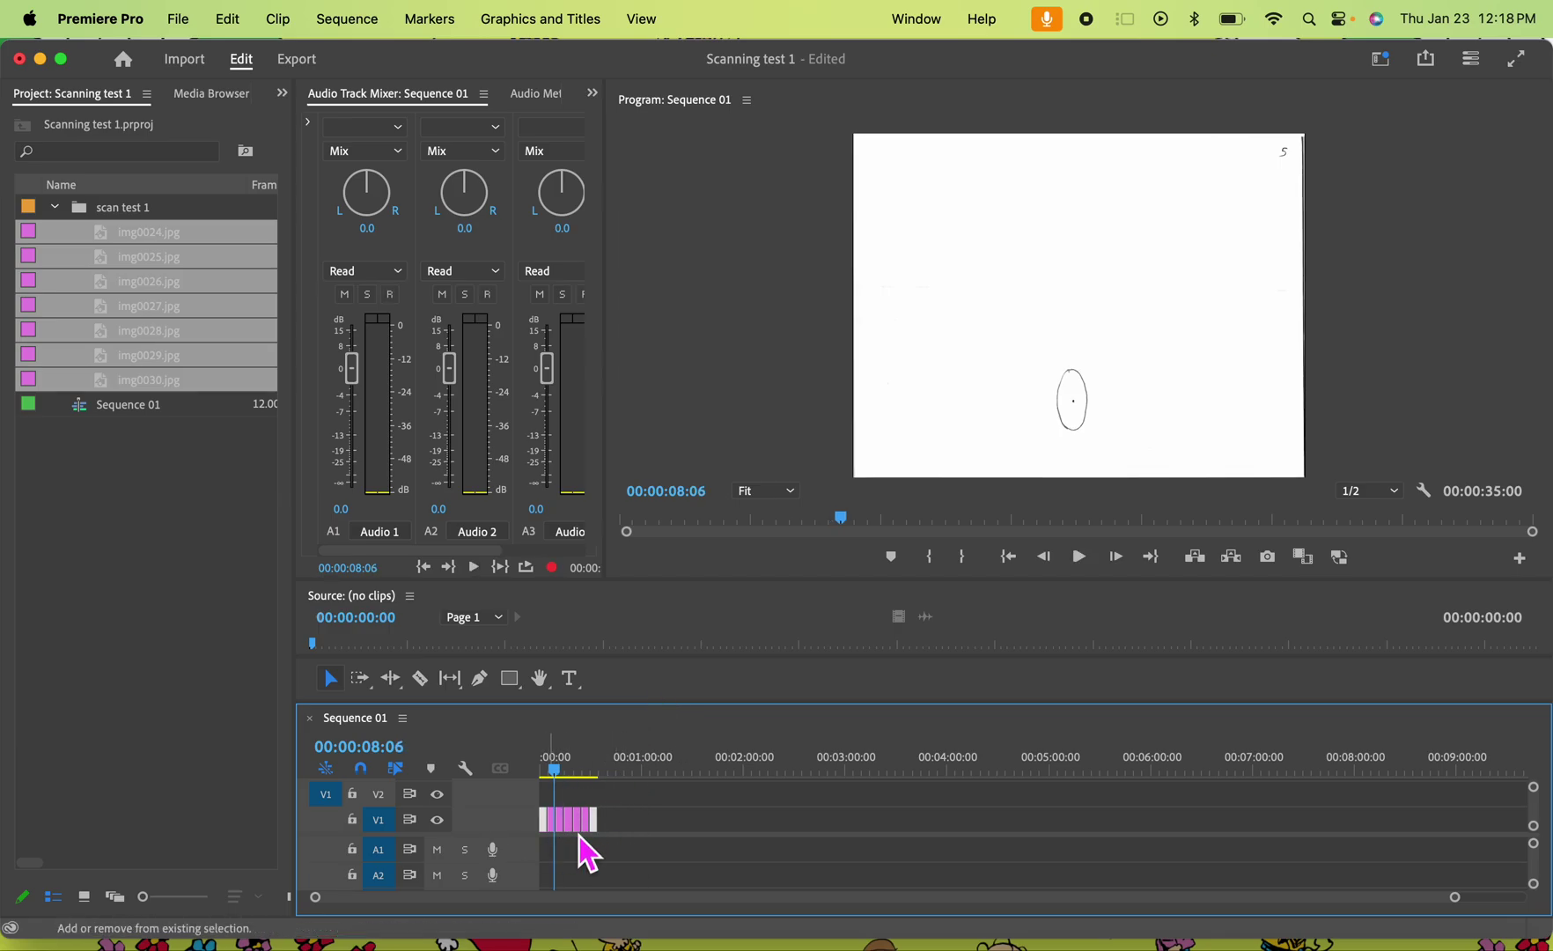
{"action": "left_click_drag", "start_coordinate": [543, 795], "coordinate": [608, 805]}
{"action": "key", "text": "Delete"}
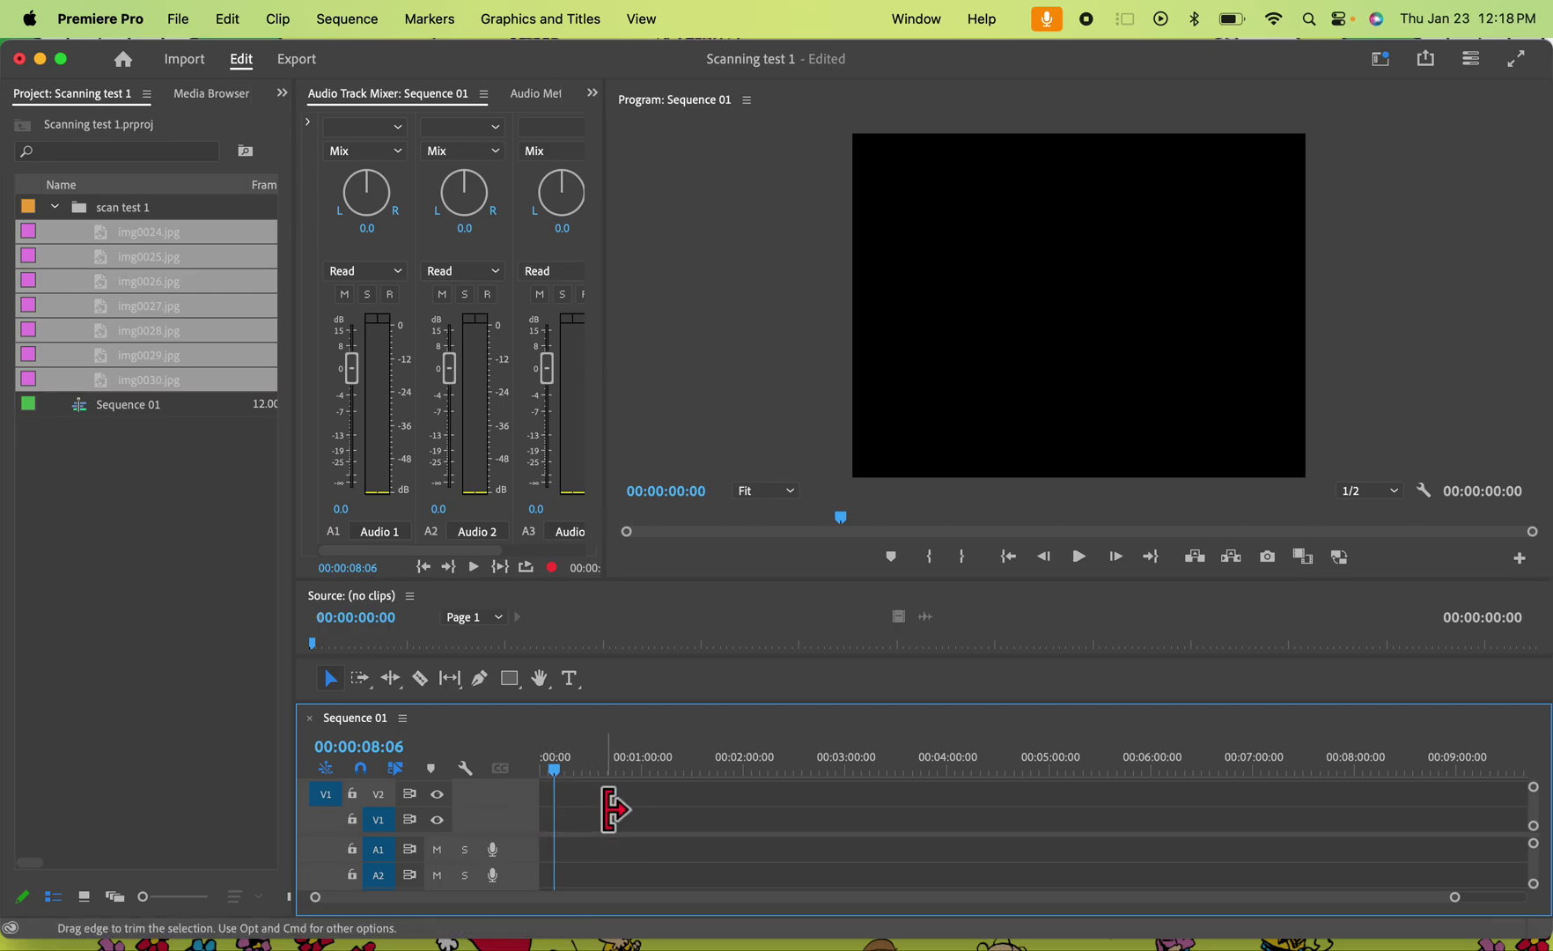
- Select the scans img0024.jpg through img0030.jpg together in the scan test 1 bin
{"action": "left_click", "coordinate": [68, 717]}
{"action": "left_click", "coordinate": [181, 236]}
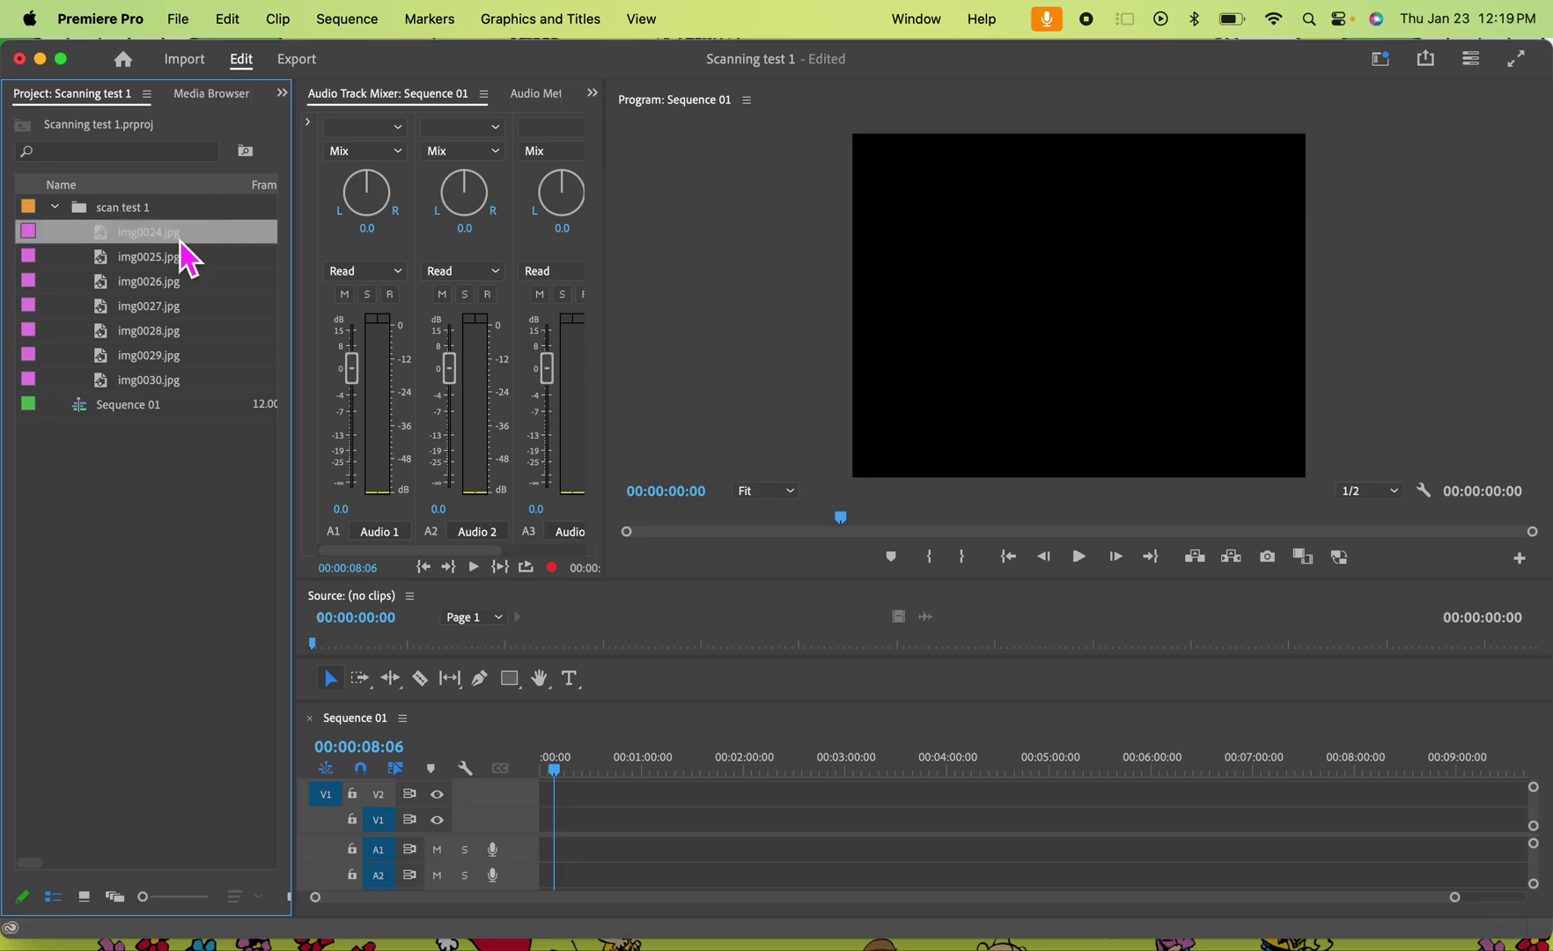
{"action": "left_click", "coordinate": [159, 385], "text": "shift"}
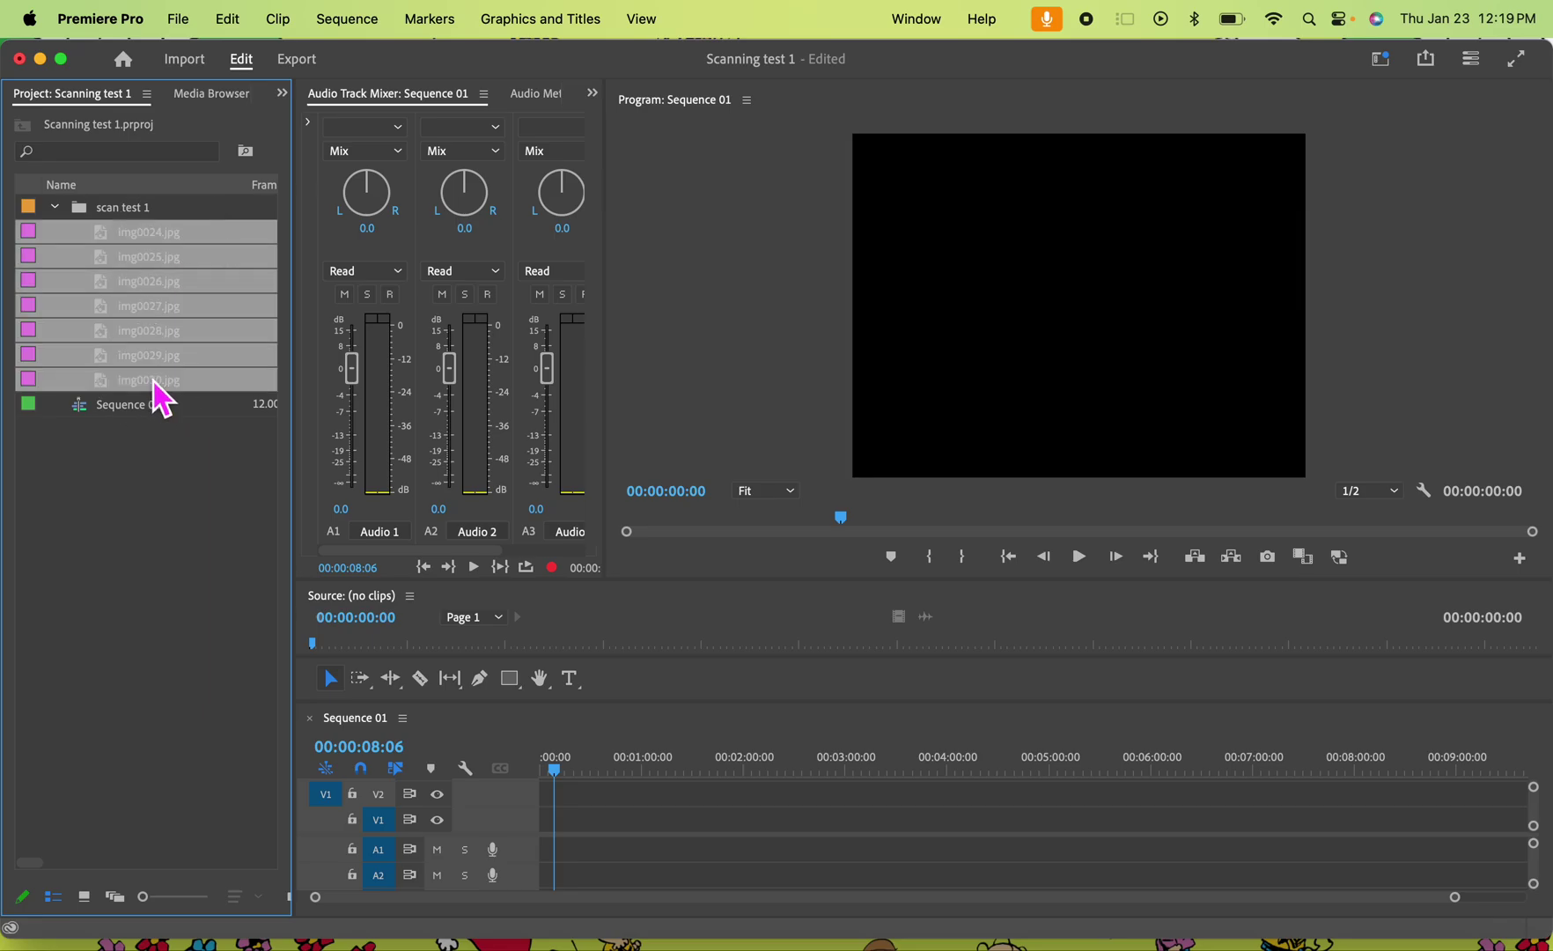
{"action": "left_click_drag", "start_coordinate": [166, 246], "coordinate": [156, 236]}
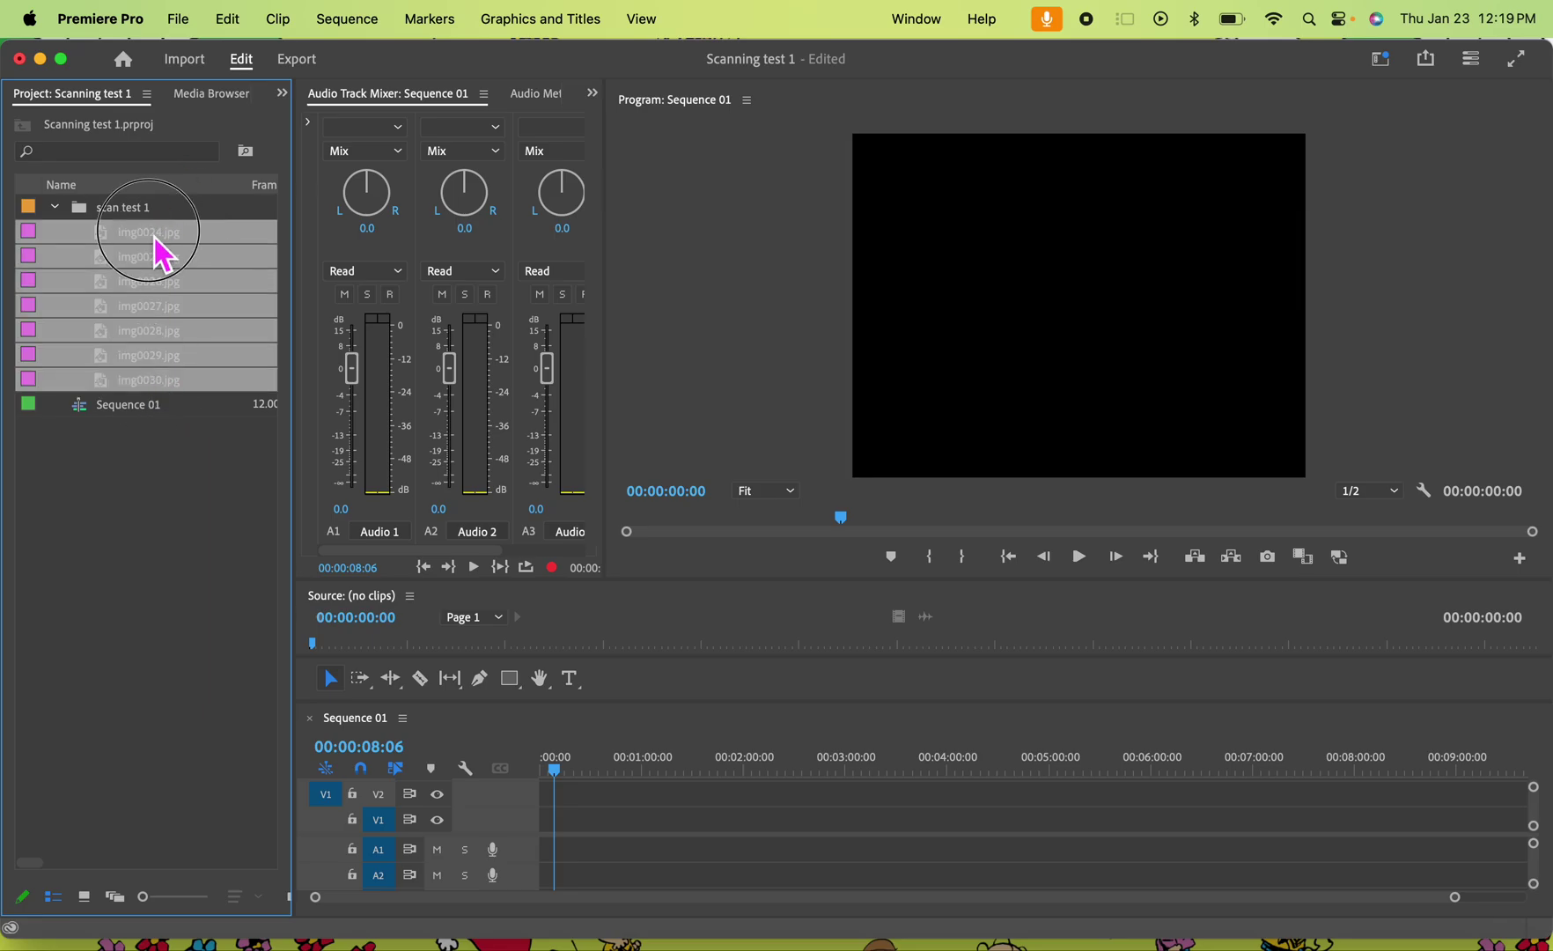